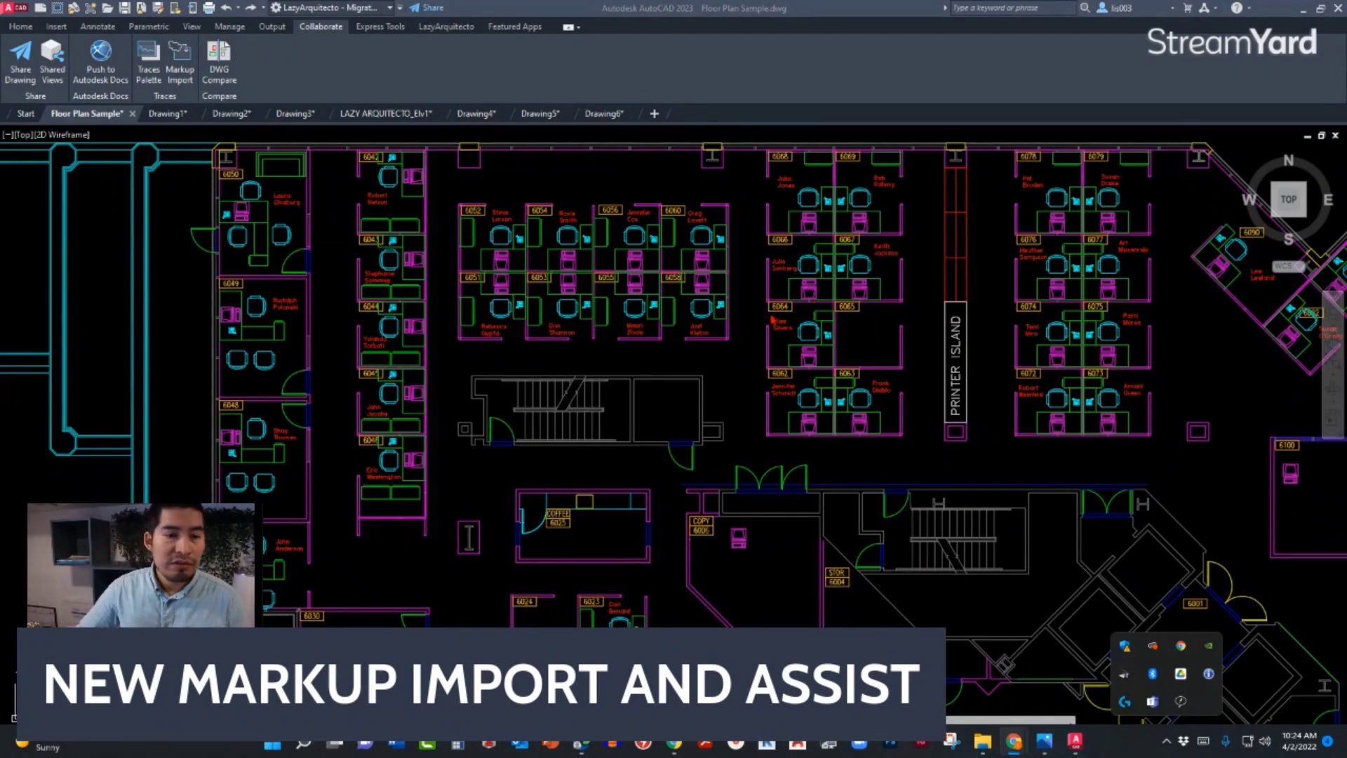
Switch from the floor plan to the LAZY ARQUITECTO_Elv1 drawing's EX-1 tenant sign sheet.
{"action": "left_click", "coordinate": [713, 358]}
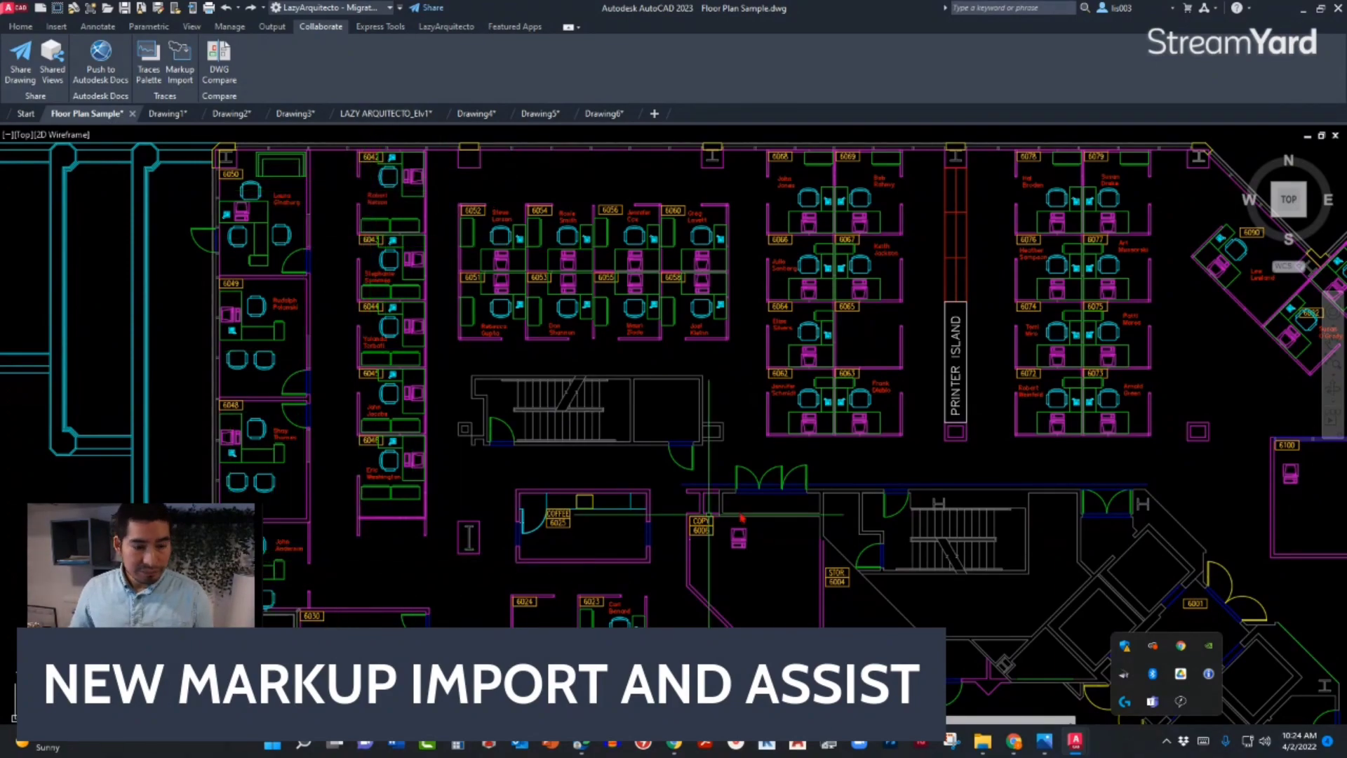
{"action": "left_click", "coordinate": [304, 744]}
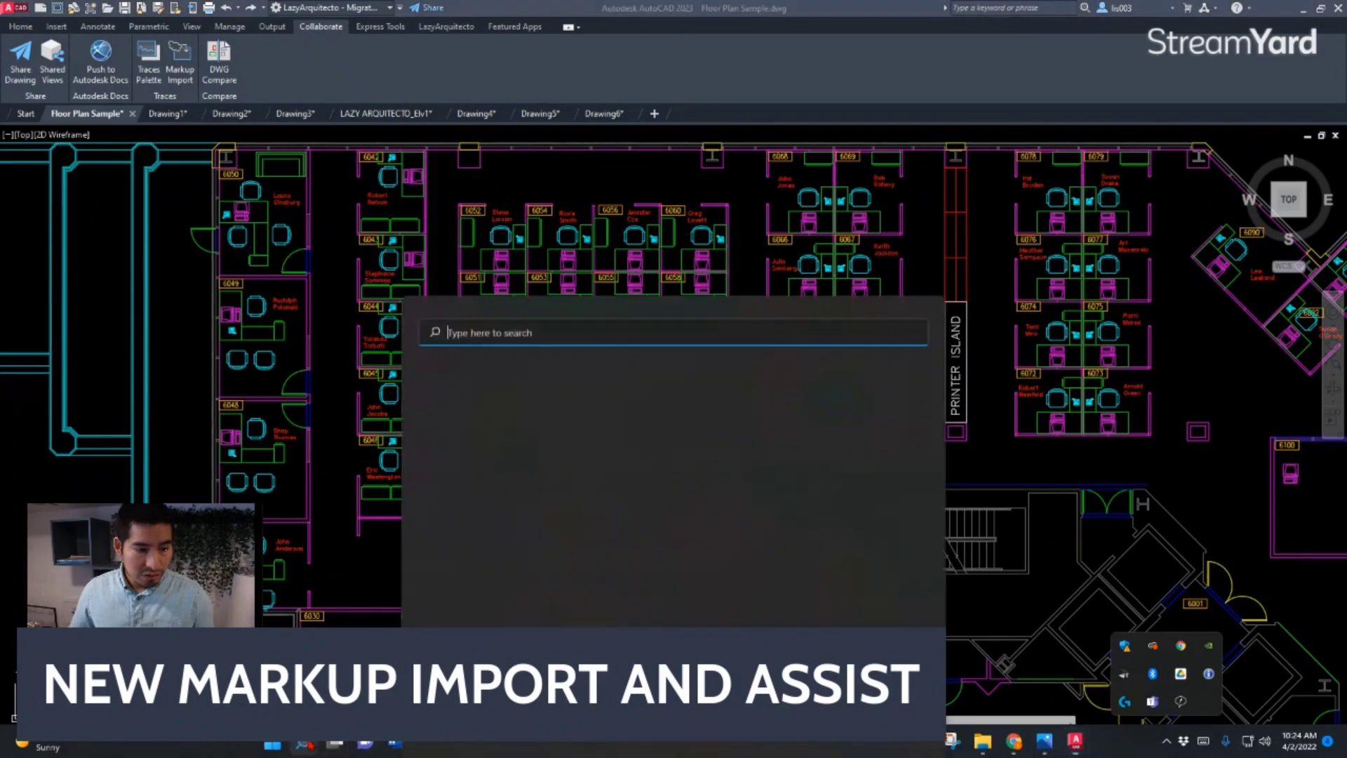
{"action": "left_click", "coordinate": [304, 744]}
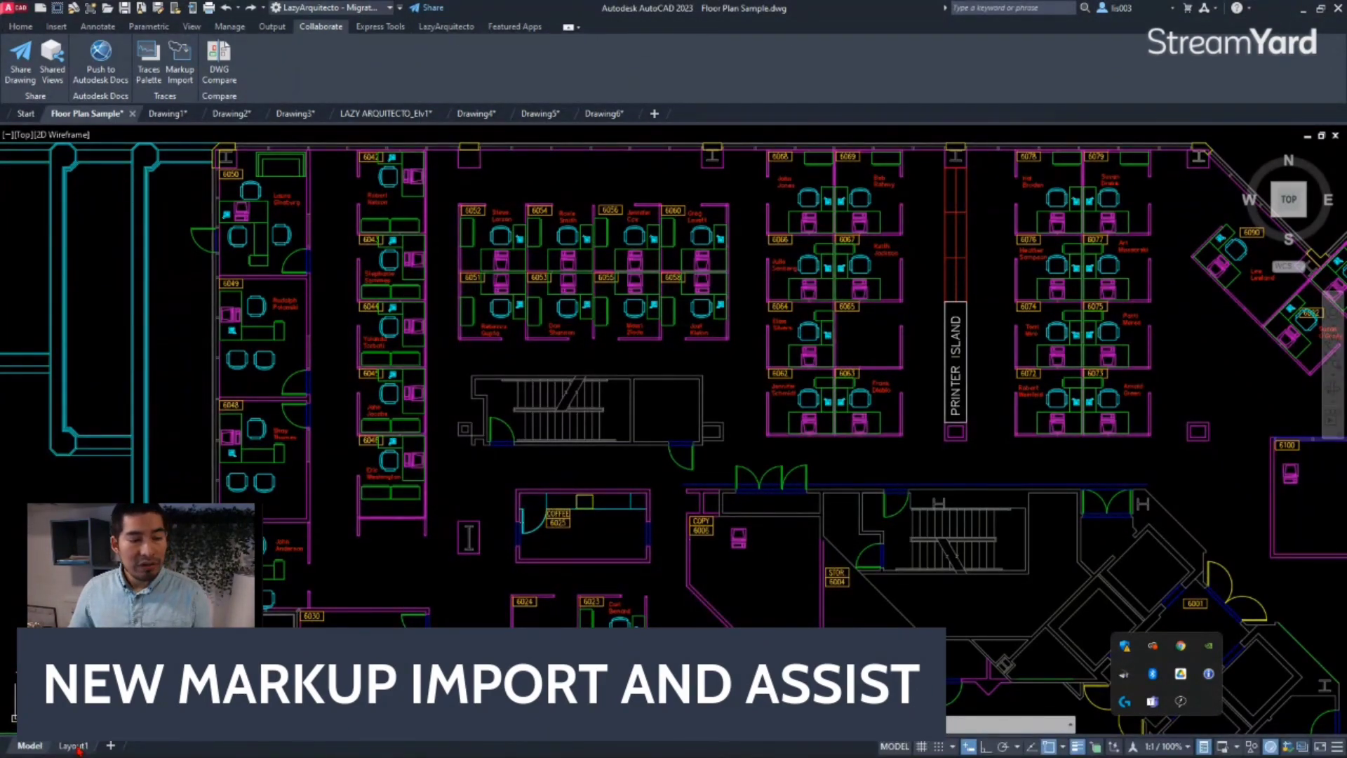
{"action": "left_click", "coordinate": [393, 123]}
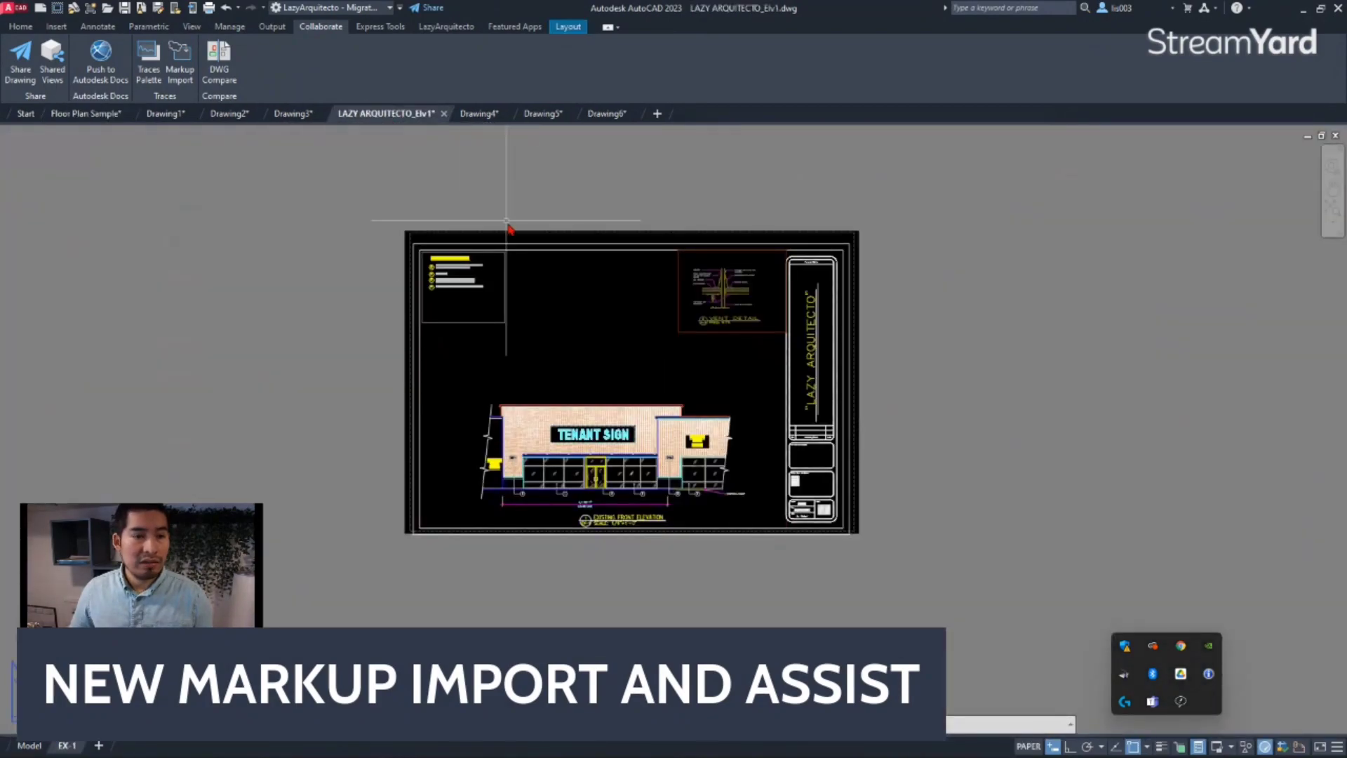
Zoom in on the elevation sheet and launch Markup Import from the Collaborate tab.
{"action": "scroll", "coordinate": [506, 229], "scroll_direction": "up", "scroll_amount": 3}
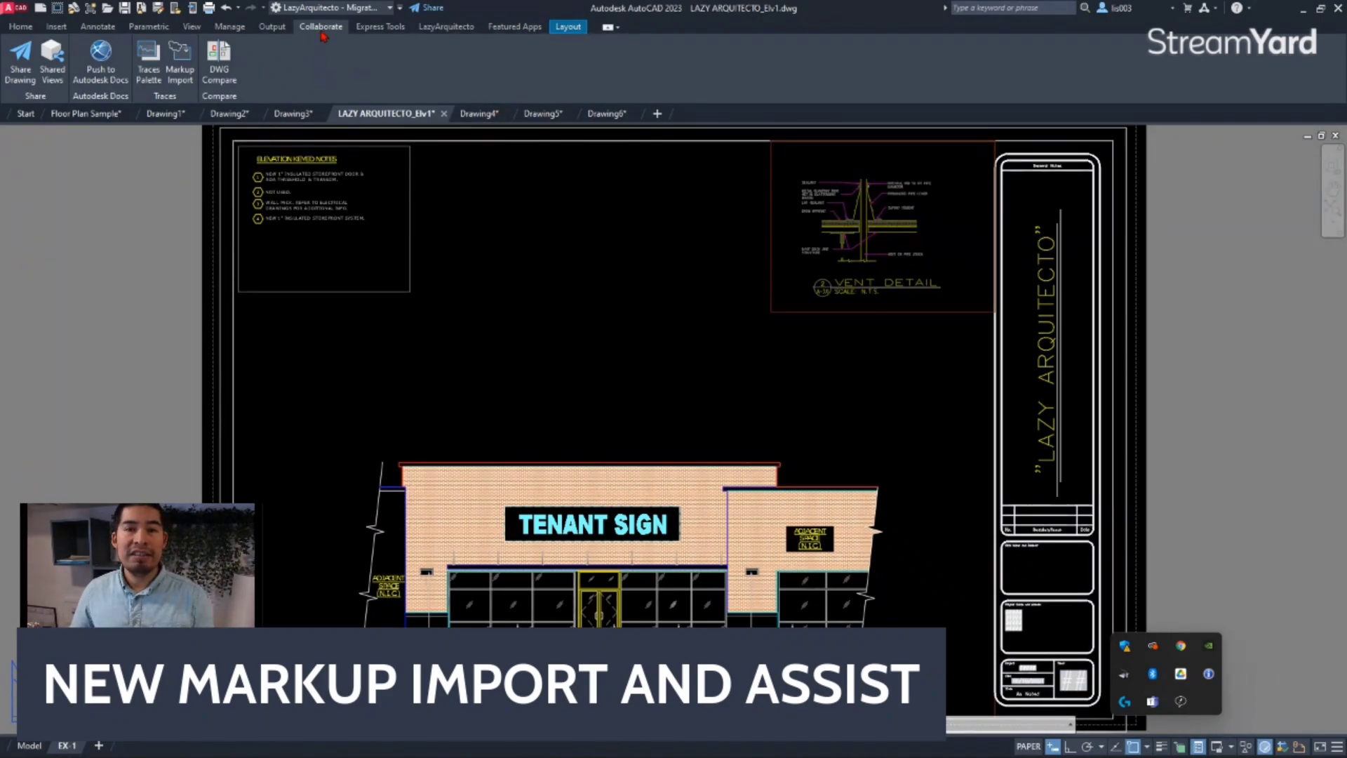
{"action": "left_click", "coordinate": [182, 79]}
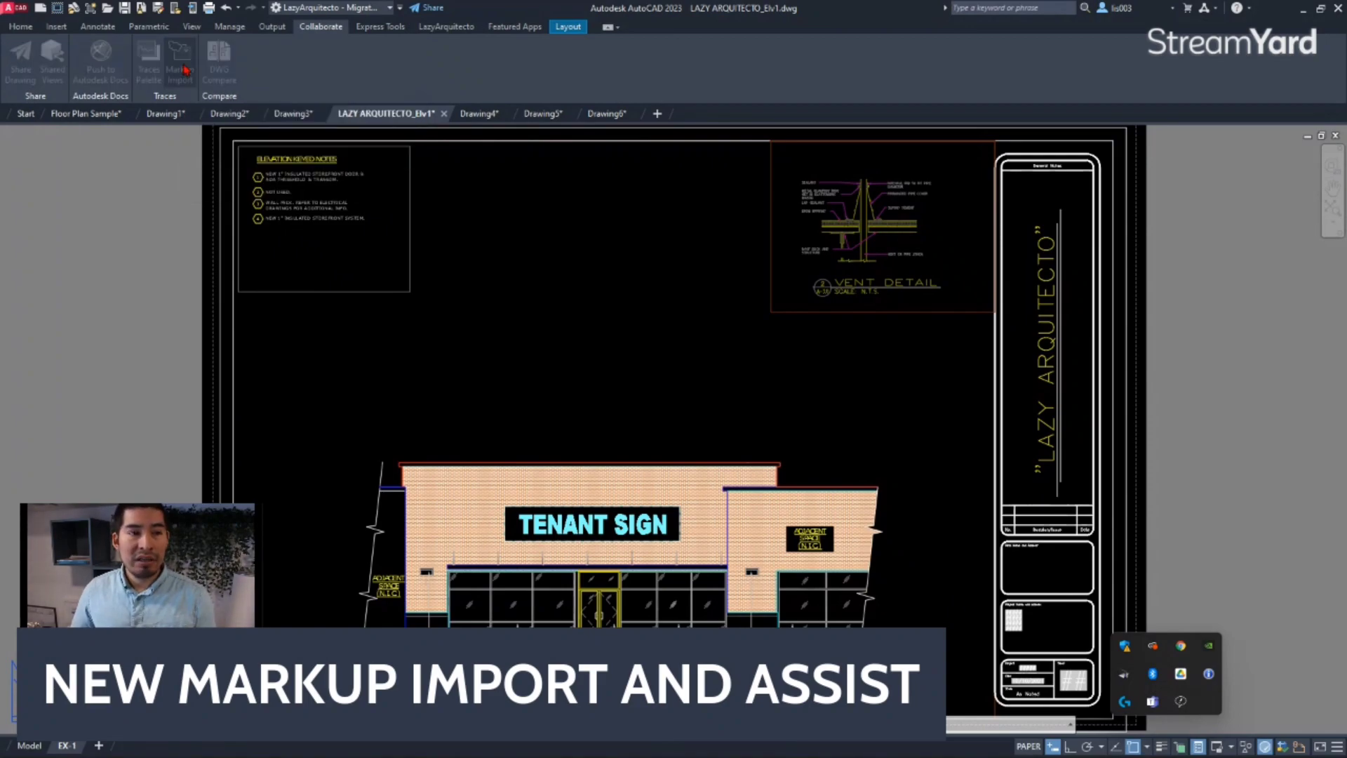
Select ELEV W MARKUPS.png in the Select a markup file dialog and import it.
{"action": "left_click_drag", "start_coordinate": [569, 210], "coordinate": [684, 170]}
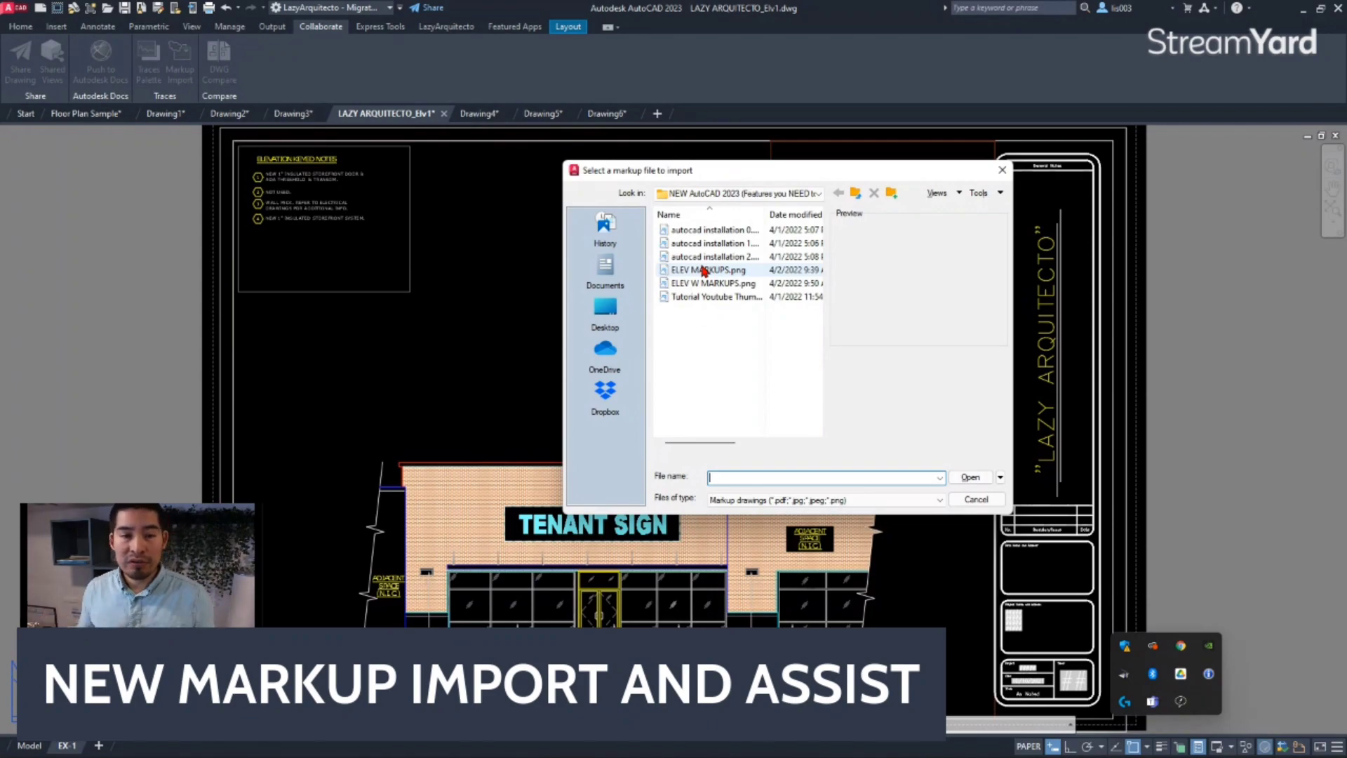
{"action": "left_click_drag", "start_coordinate": [765, 214], "coordinate": [794, 214]}
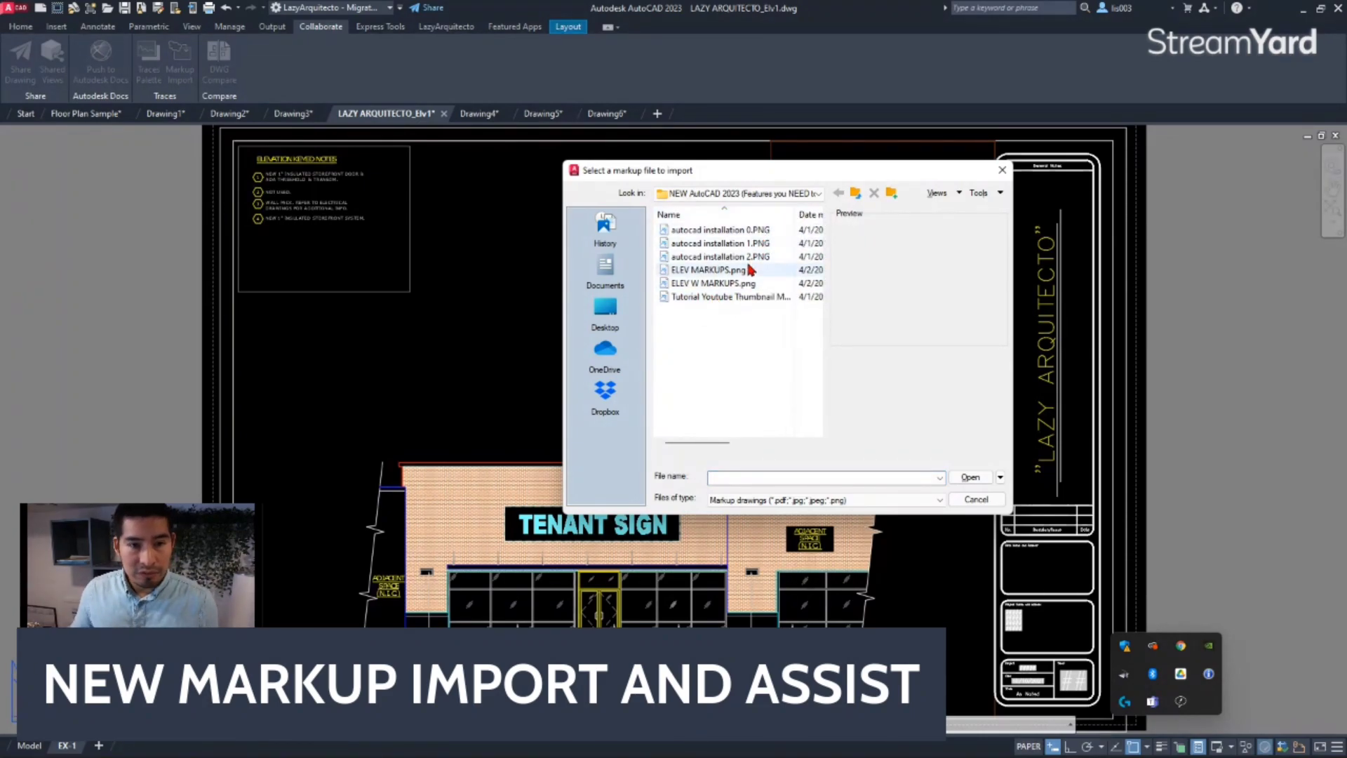
{"action": "left_click", "coordinate": [695, 287]}
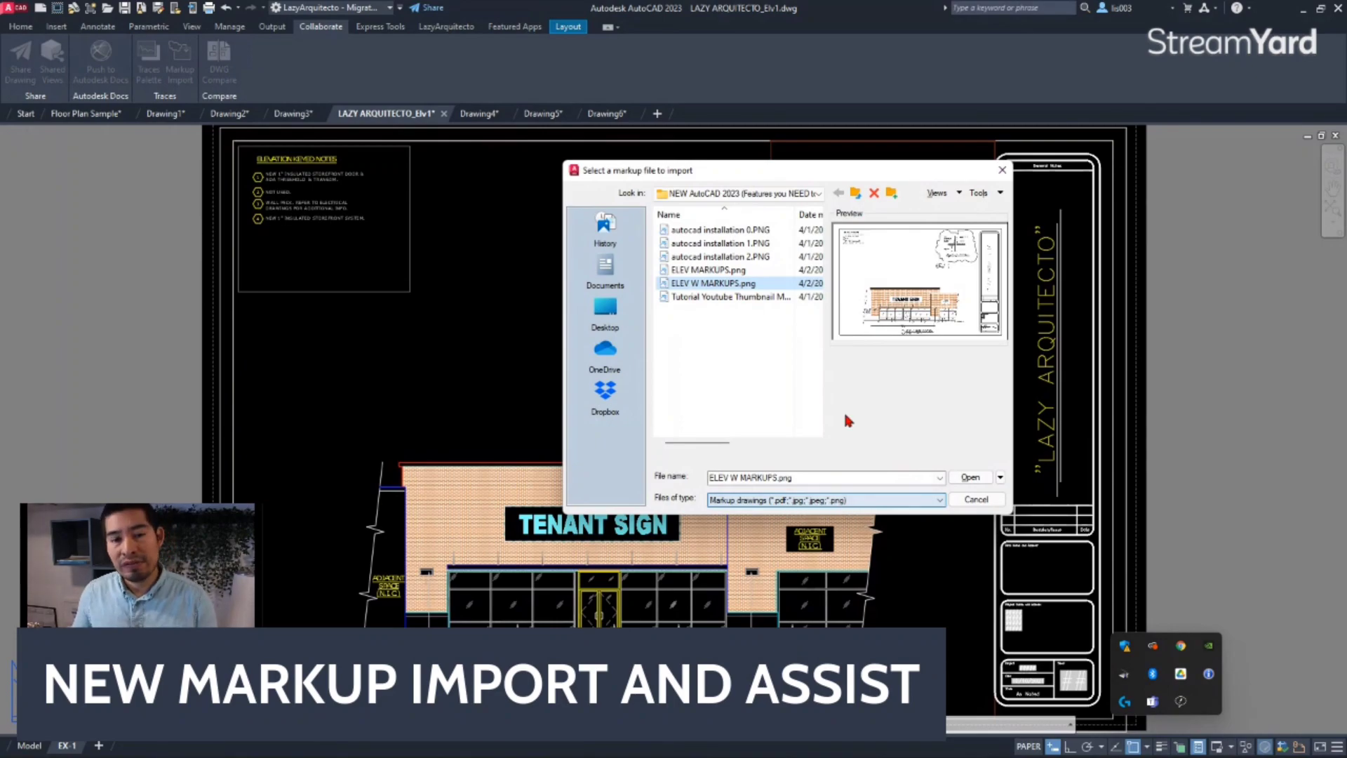
{"action": "left_click", "coordinate": [968, 478]}
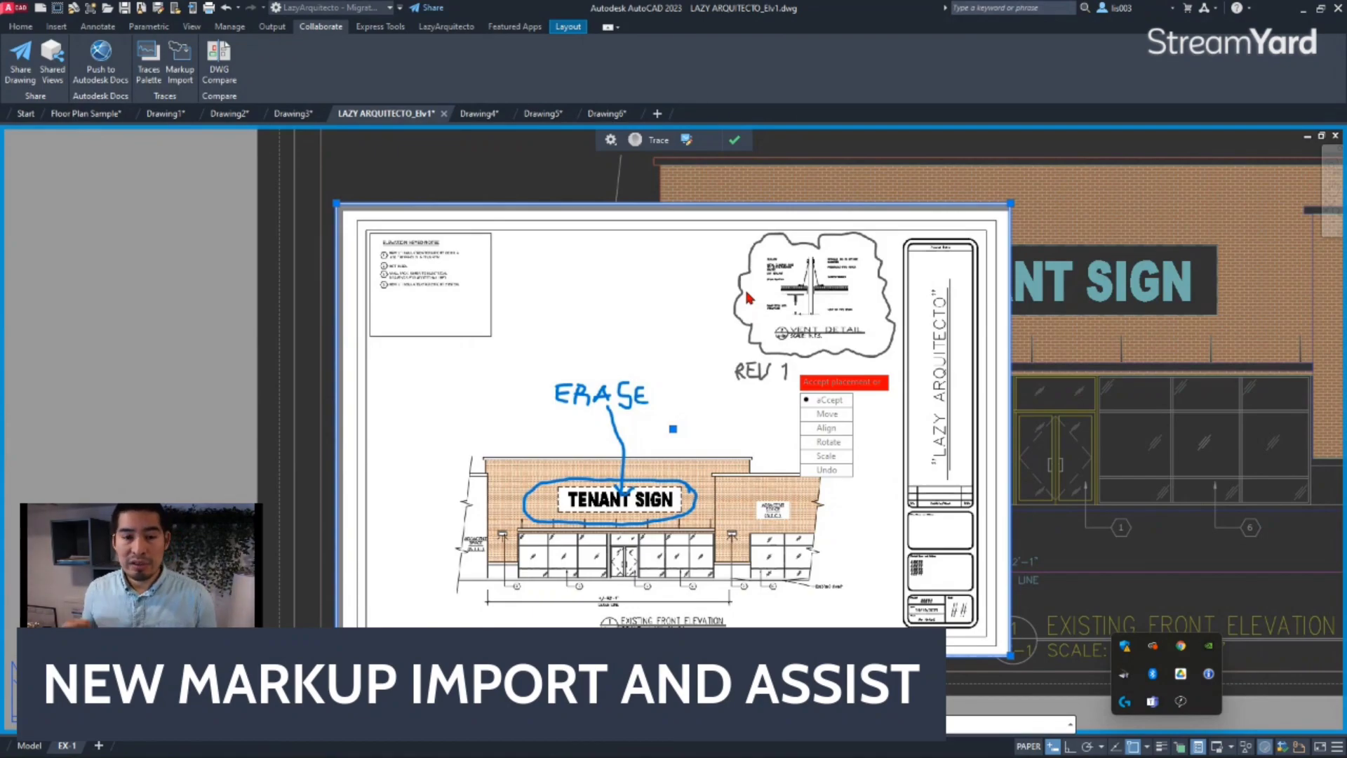
Choose Align at the Accept placement prompt for the imported markup image.
{"action": "left_click", "coordinate": [833, 435]}
{"action": "scroll", "coordinate": [708, 449], "scroll_direction": "down", "scroll_amount": 3}
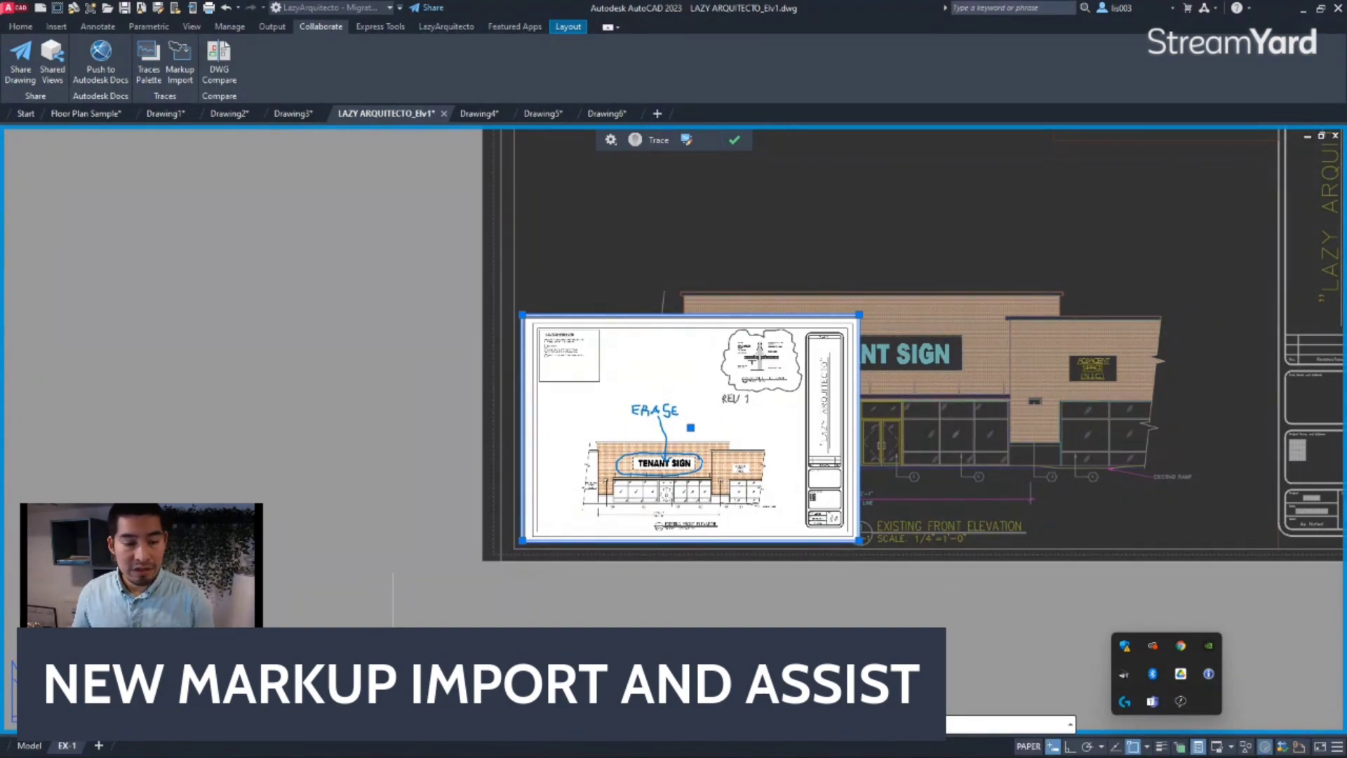
Match the markup's lower-left and top-right corners to the sheet's corners, scaling it to fit.
{"action": "scroll", "coordinate": [526, 596], "scroll_direction": "up", "scroll_amount": 2}
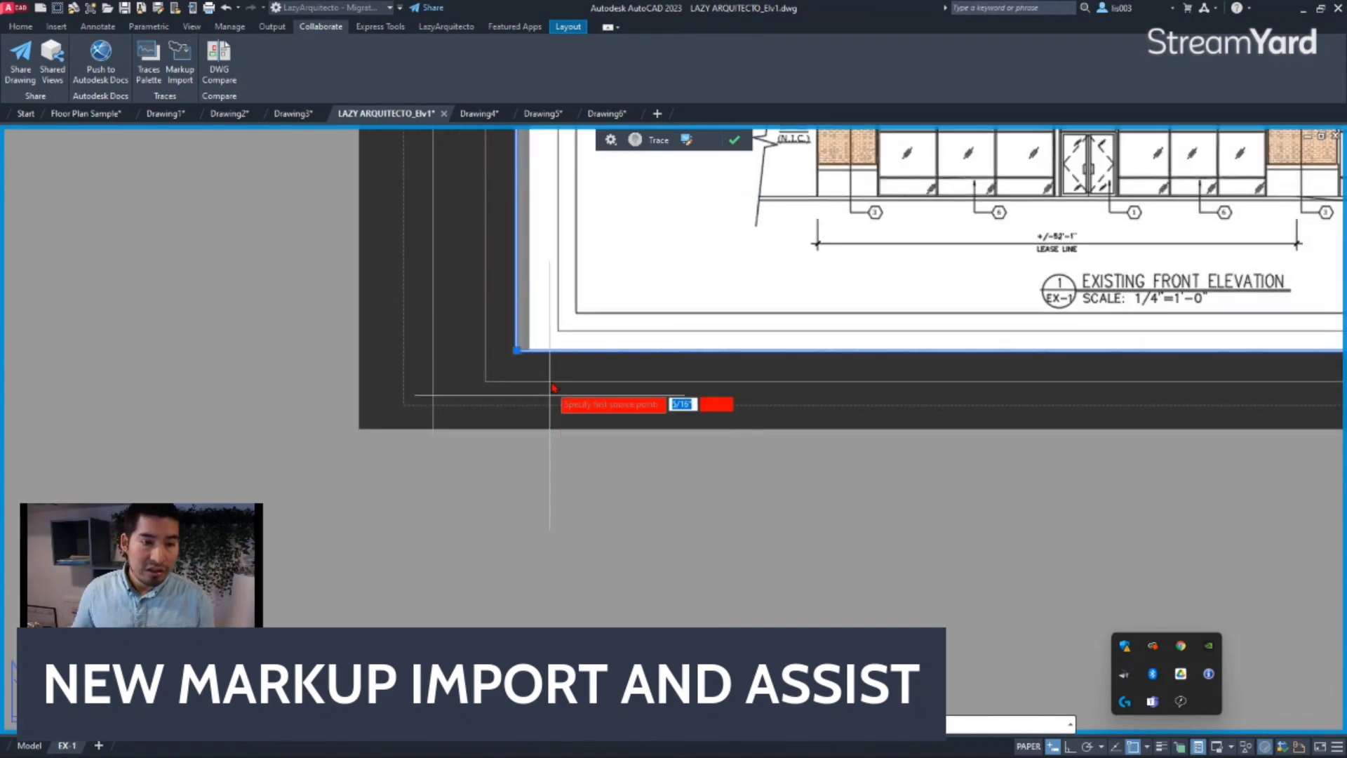
{"action": "left_click", "coordinate": [559, 338]}
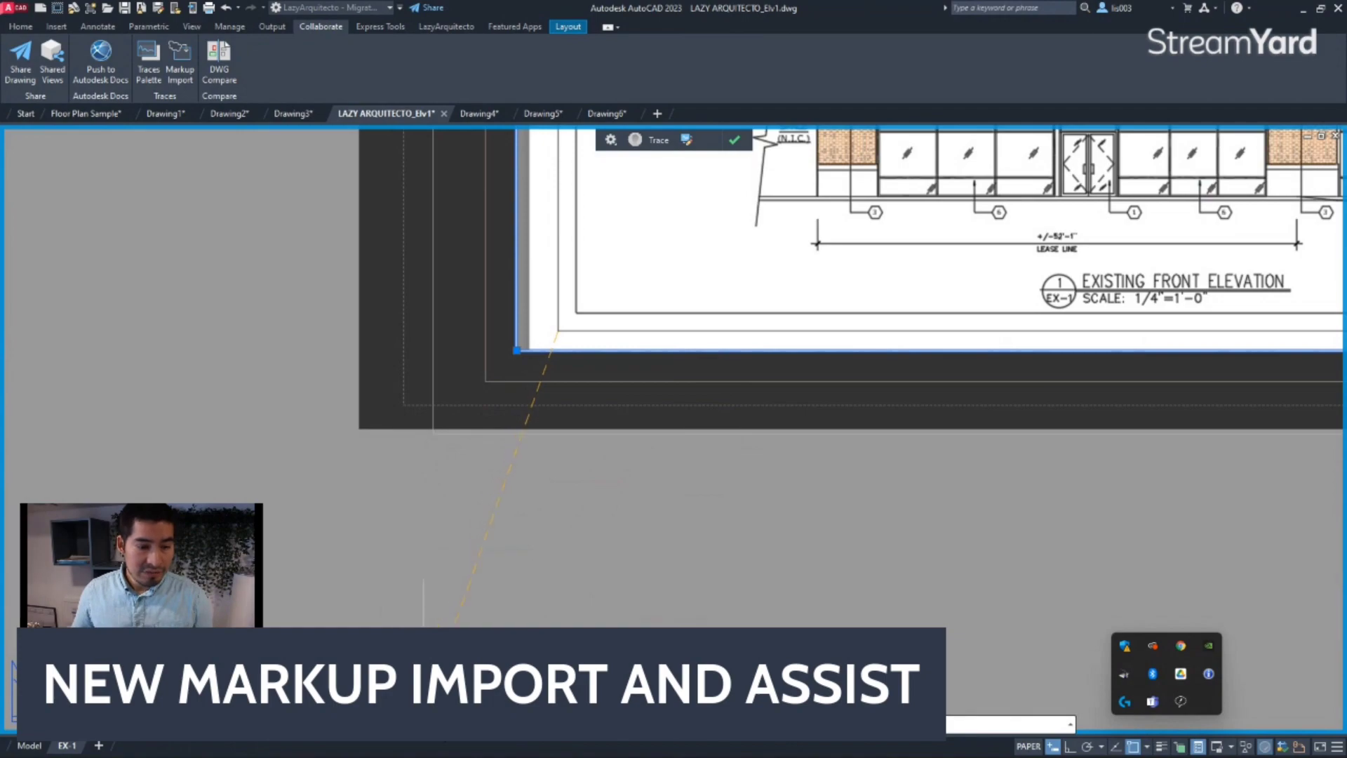
{"action": "scroll", "coordinate": [491, 389], "scroll_direction": "up", "scroll_amount": 3}
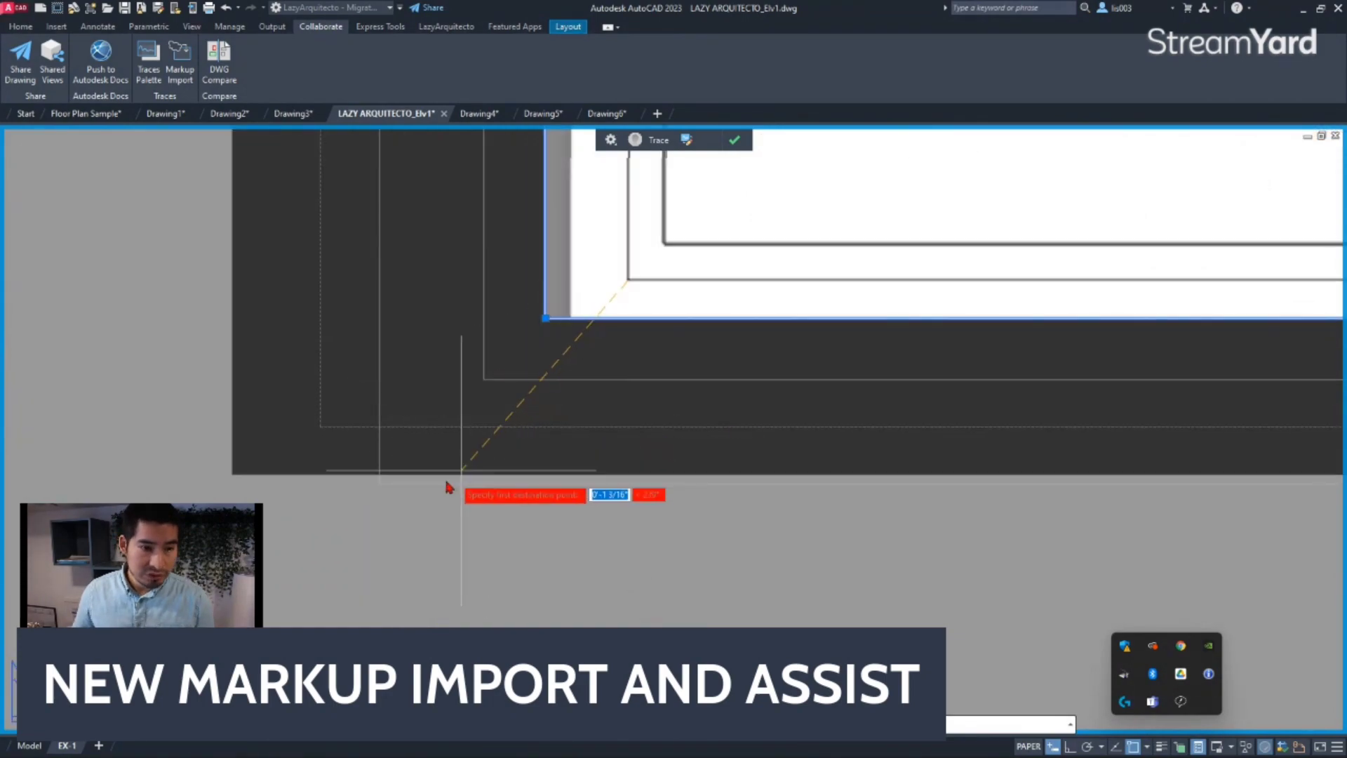
{"action": "left_click", "coordinate": [380, 483]}
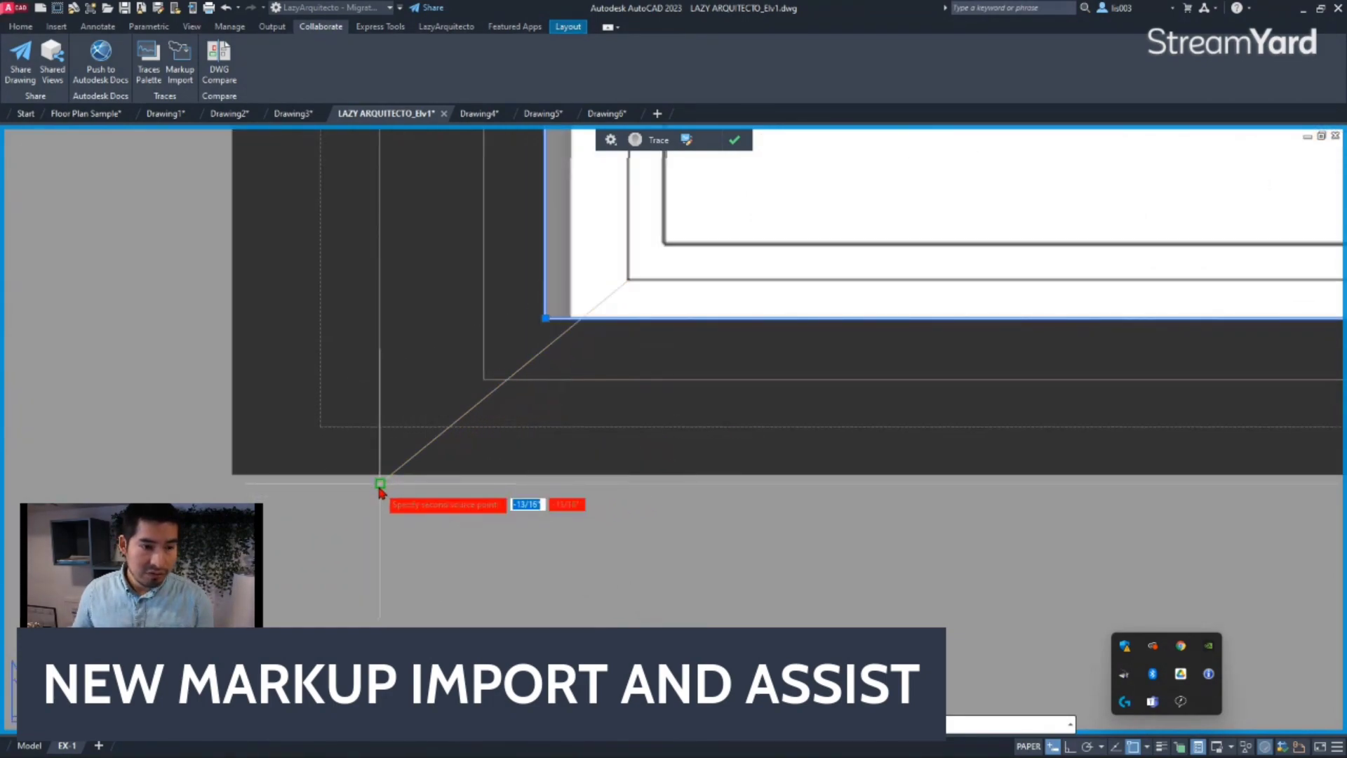
{"action": "scroll", "coordinate": [393, 536], "scroll_direction": "down", "scroll_amount": 5}
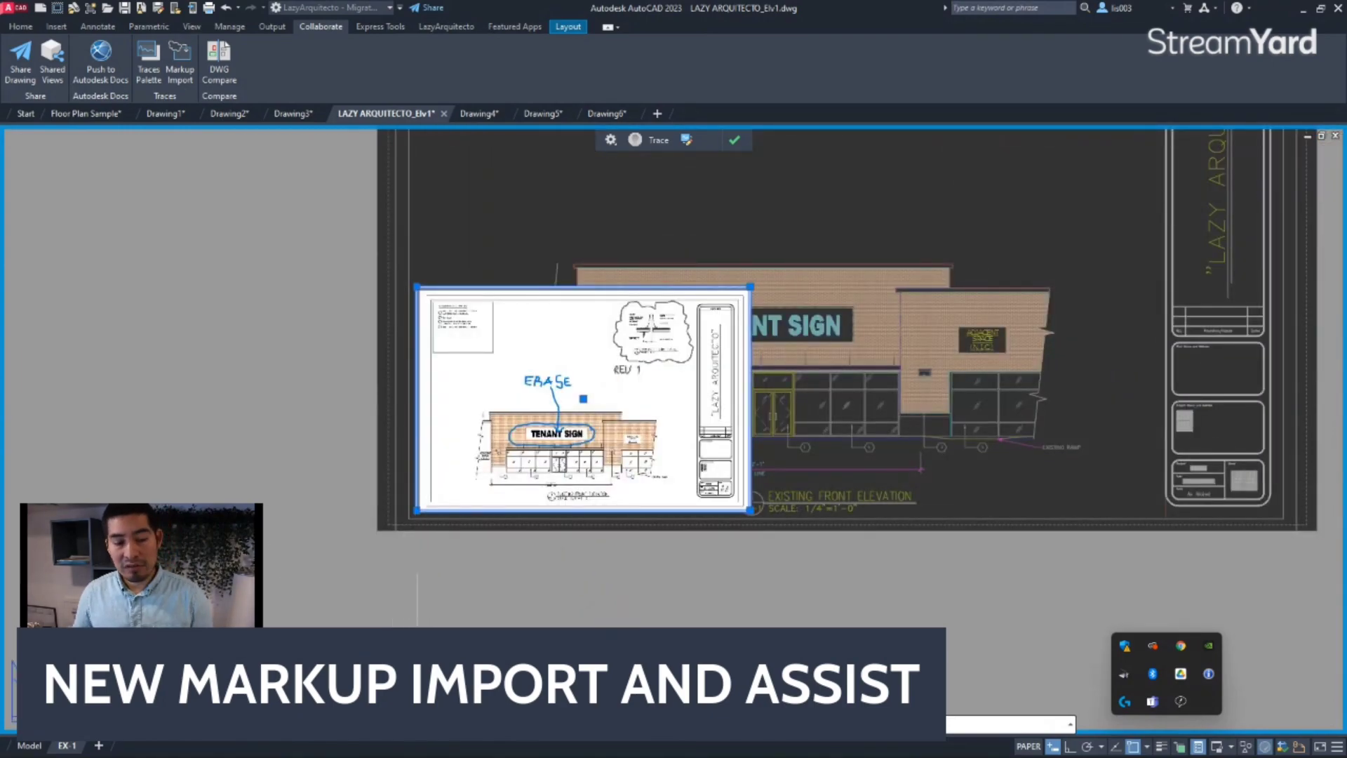
{"action": "scroll", "coordinate": [758, 280], "scroll_direction": "up", "scroll_amount": 8}
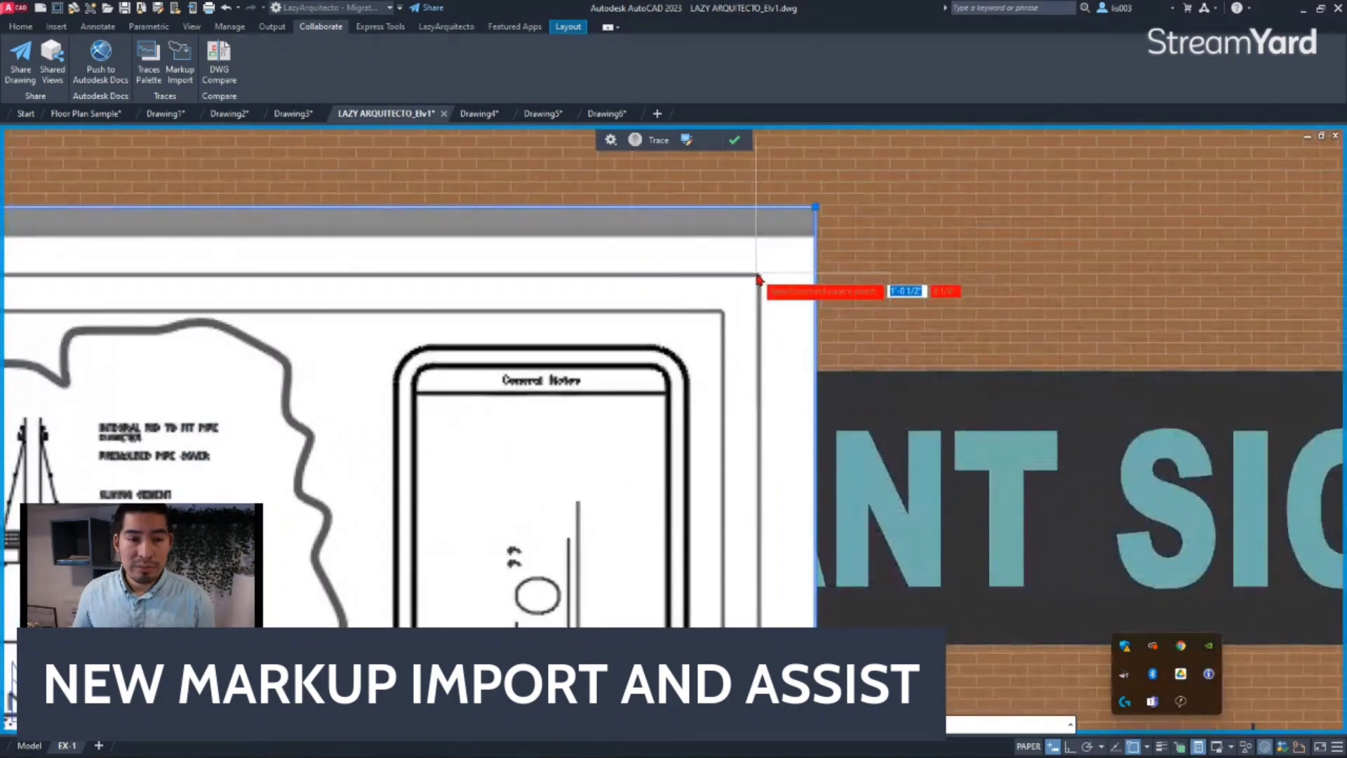
{"action": "left_click", "coordinate": [757, 278]}
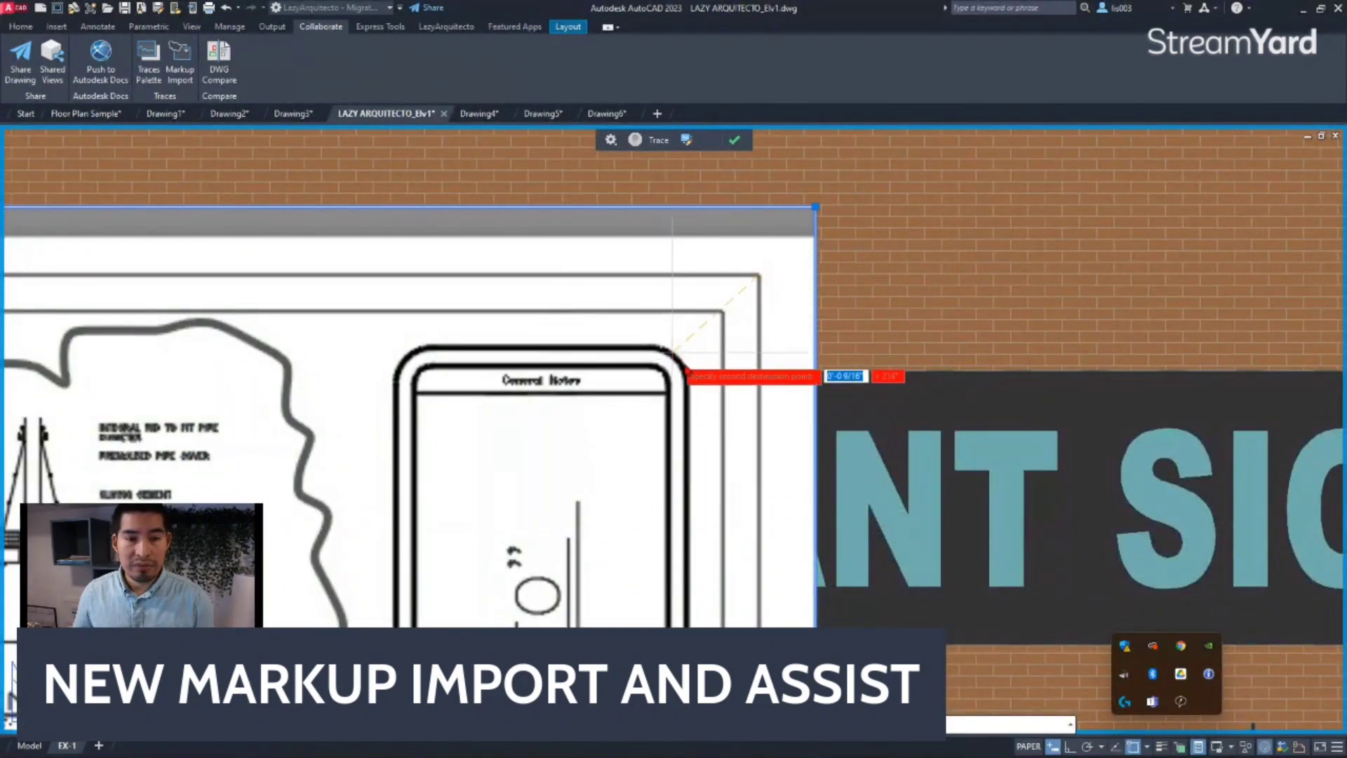
{"action": "scroll", "coordinate": [672, 352], "scroll_direction": "down", "scroll_amount": 8}
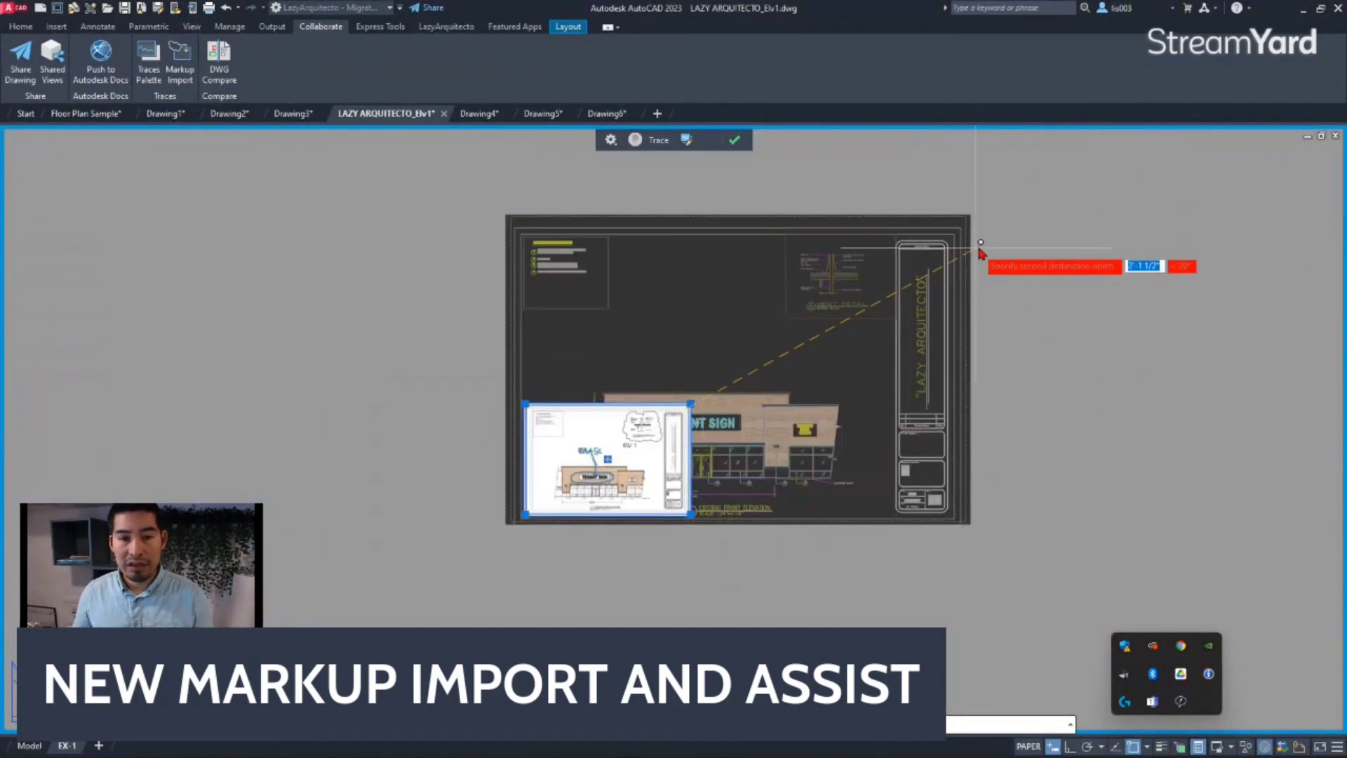
{"action": "scroll", "coordinate": [975, 253], "scroll_direction": "up", "scroll_amount": 3}
{"action": "left_click", "coordinate": [938, 217]}
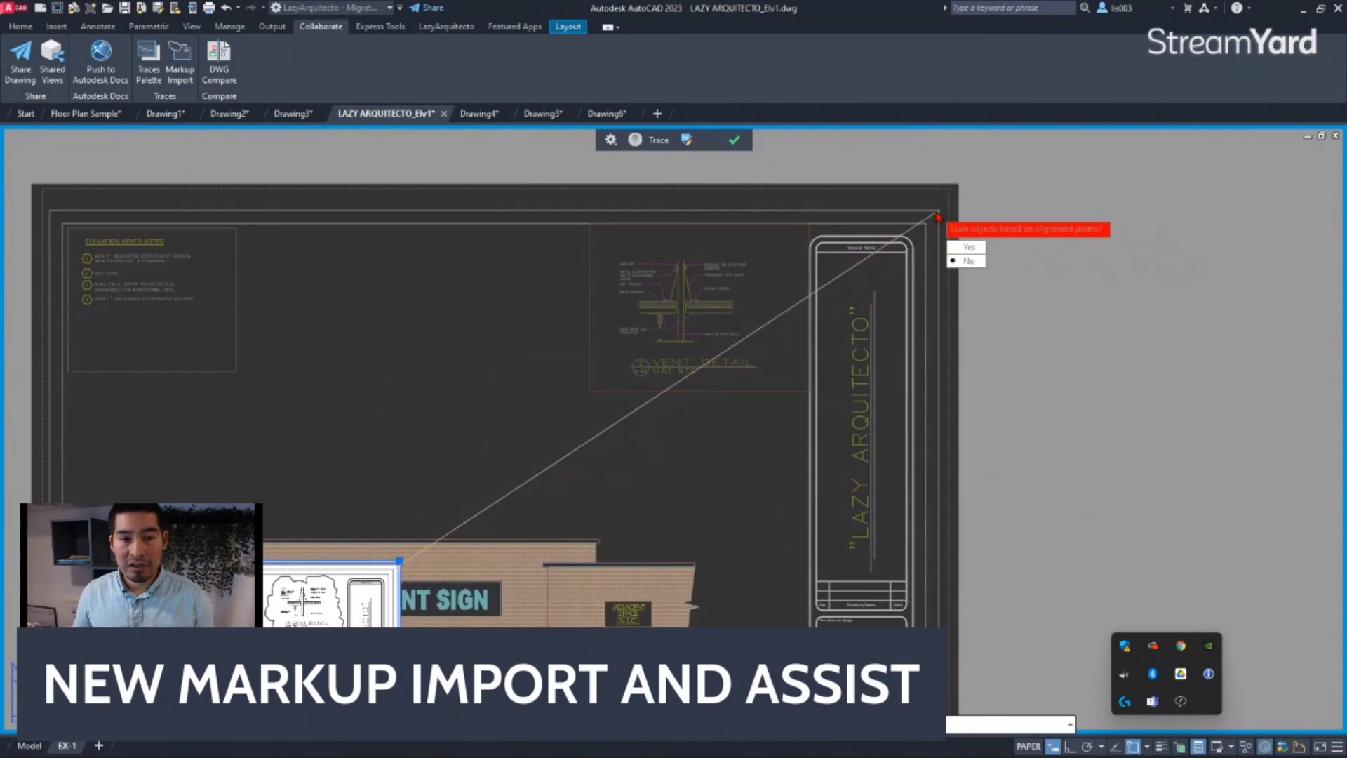
{"action": "left_click", "coordinate": [964, 248]}
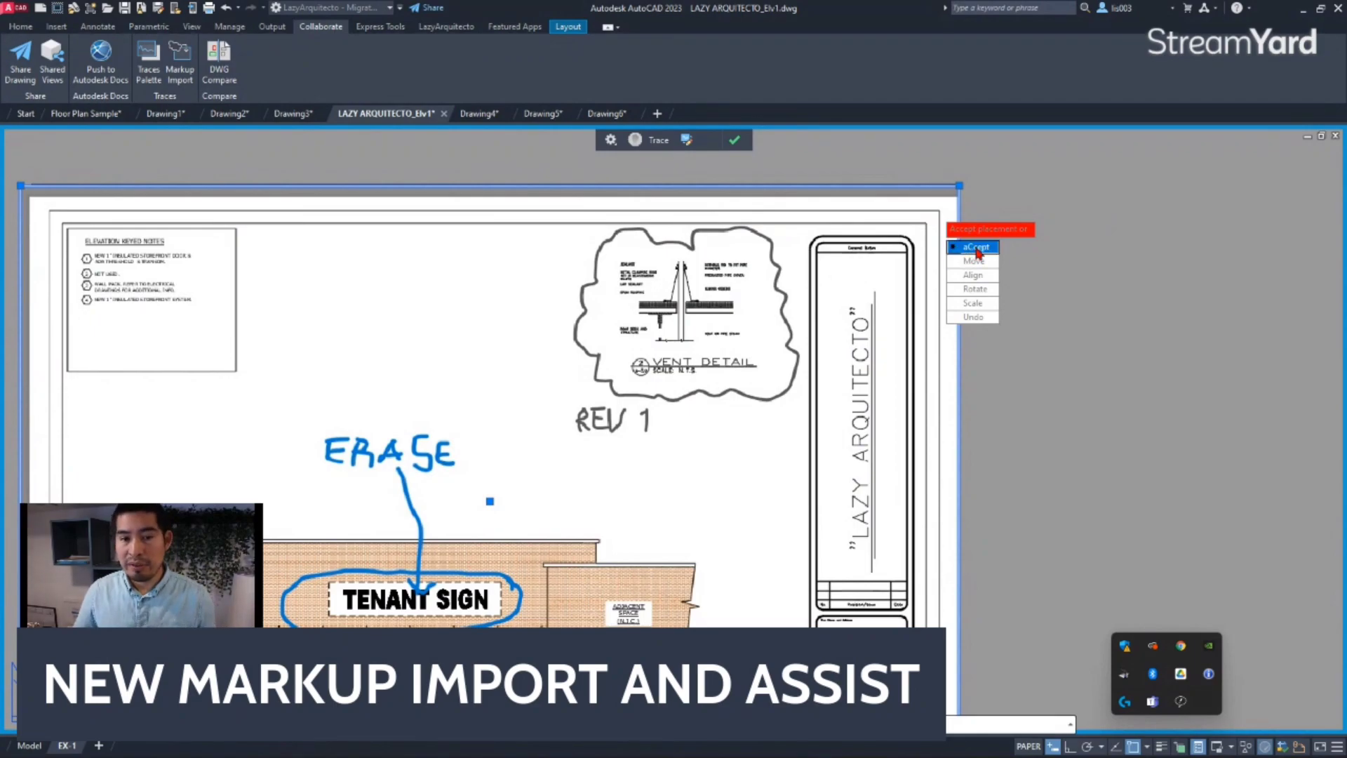
Accept the aligned markup placement over the elevation sheet.
{"action": "left_click", "coordinate": [976, 249]}
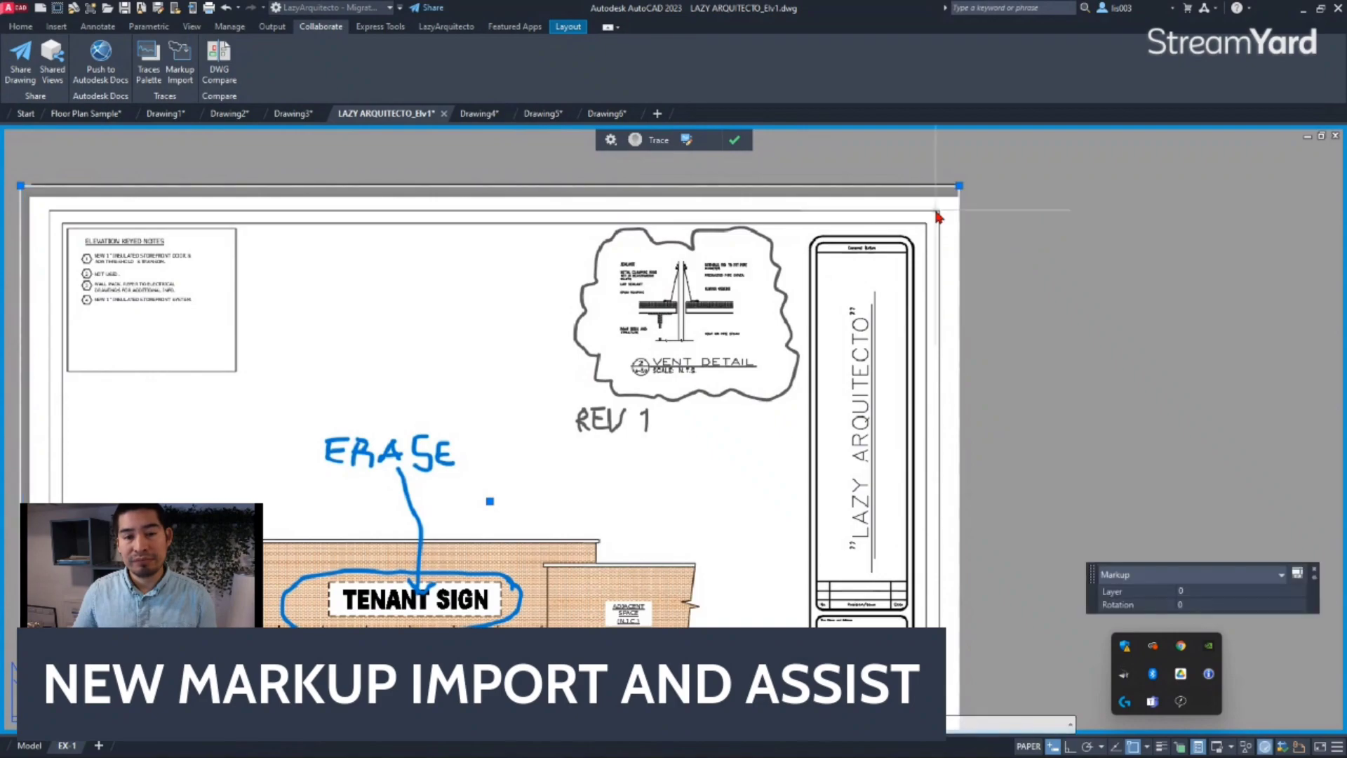
{"action": "scroll", "coordinate": [926, 245], "scroll_direction": "down", "scroll_amount": 3}
{"action": "scroll", "coordinate": [789, 339], "scroll_direction": "up", "scroll_amount": 3}
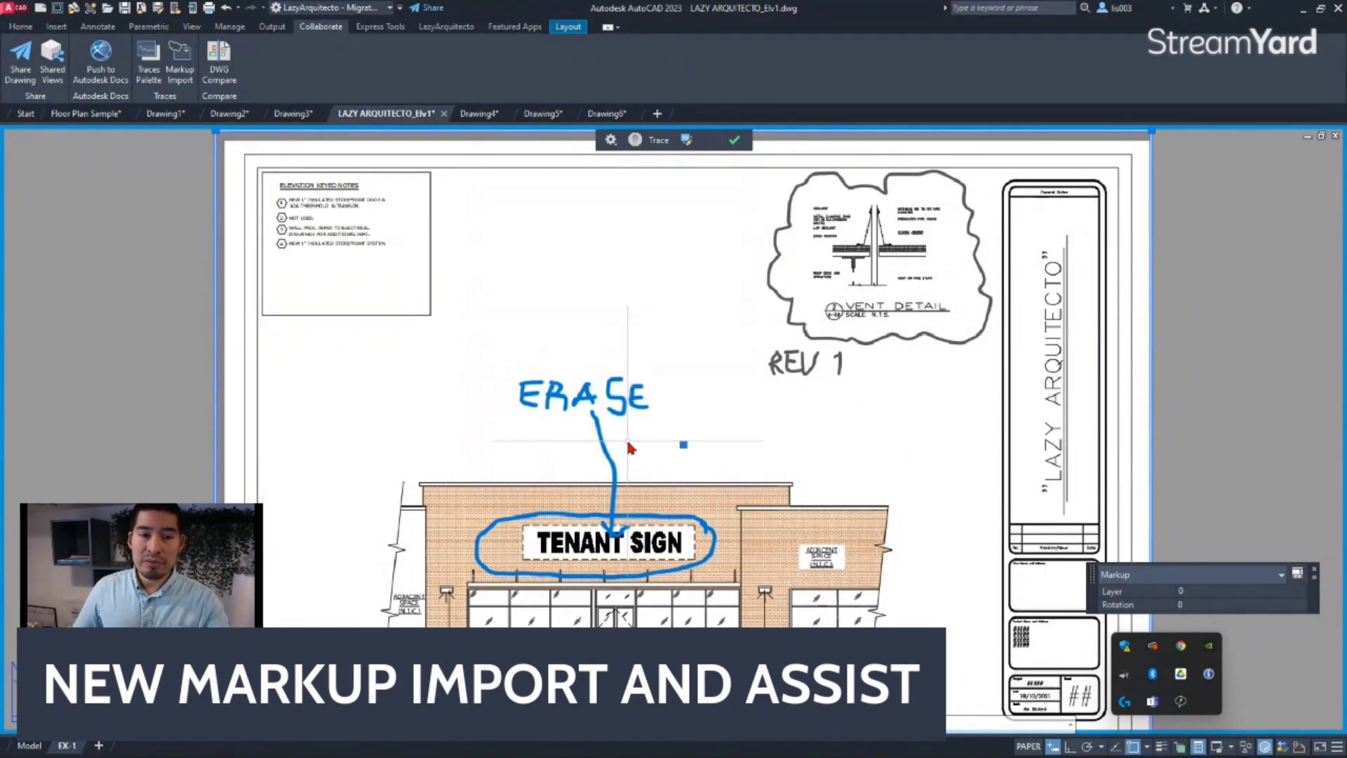
Turn on Markup Assist recognition and center the view on the ERASE note.
{"action": "left_click", "coordinate": [687, 141]}
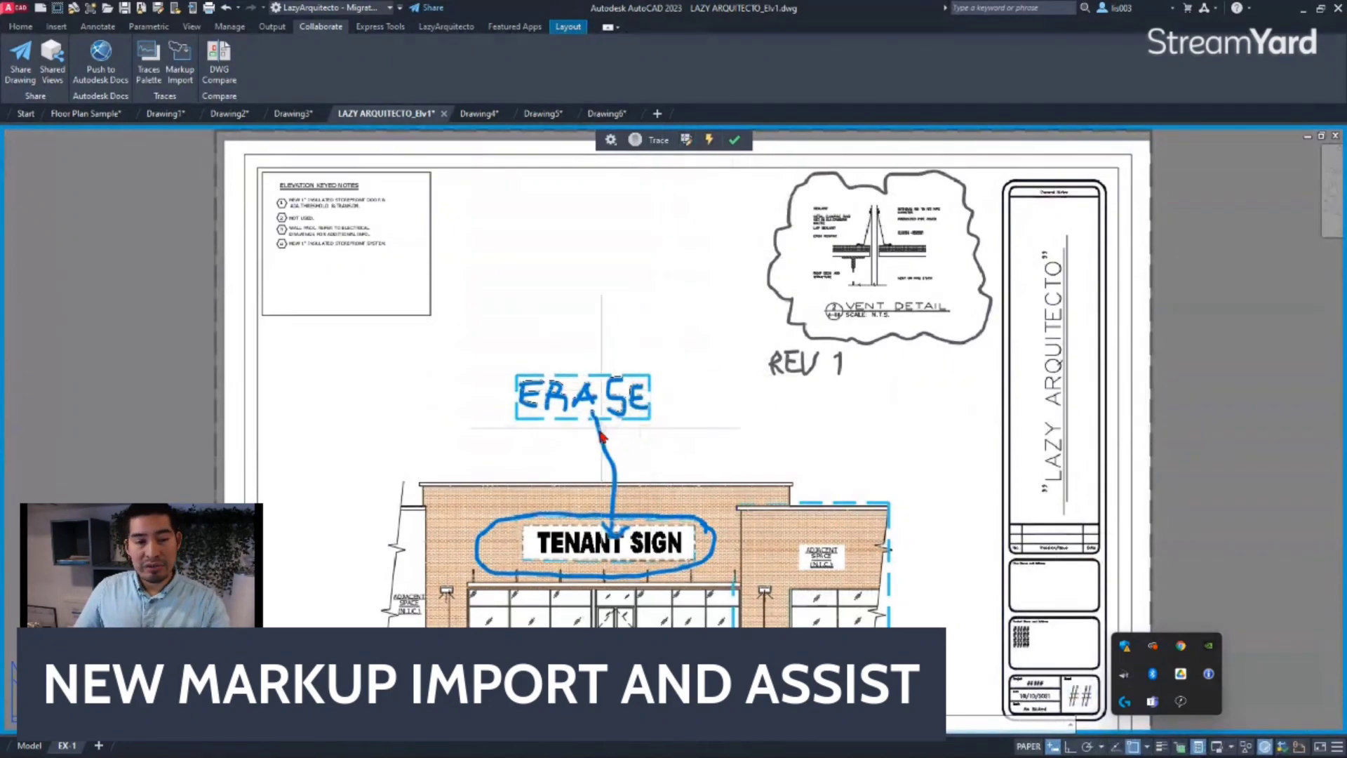
{"action": "scroll", "coordinate": [555, 424], "scroll_direction": "up", "scroll_amount": 3}
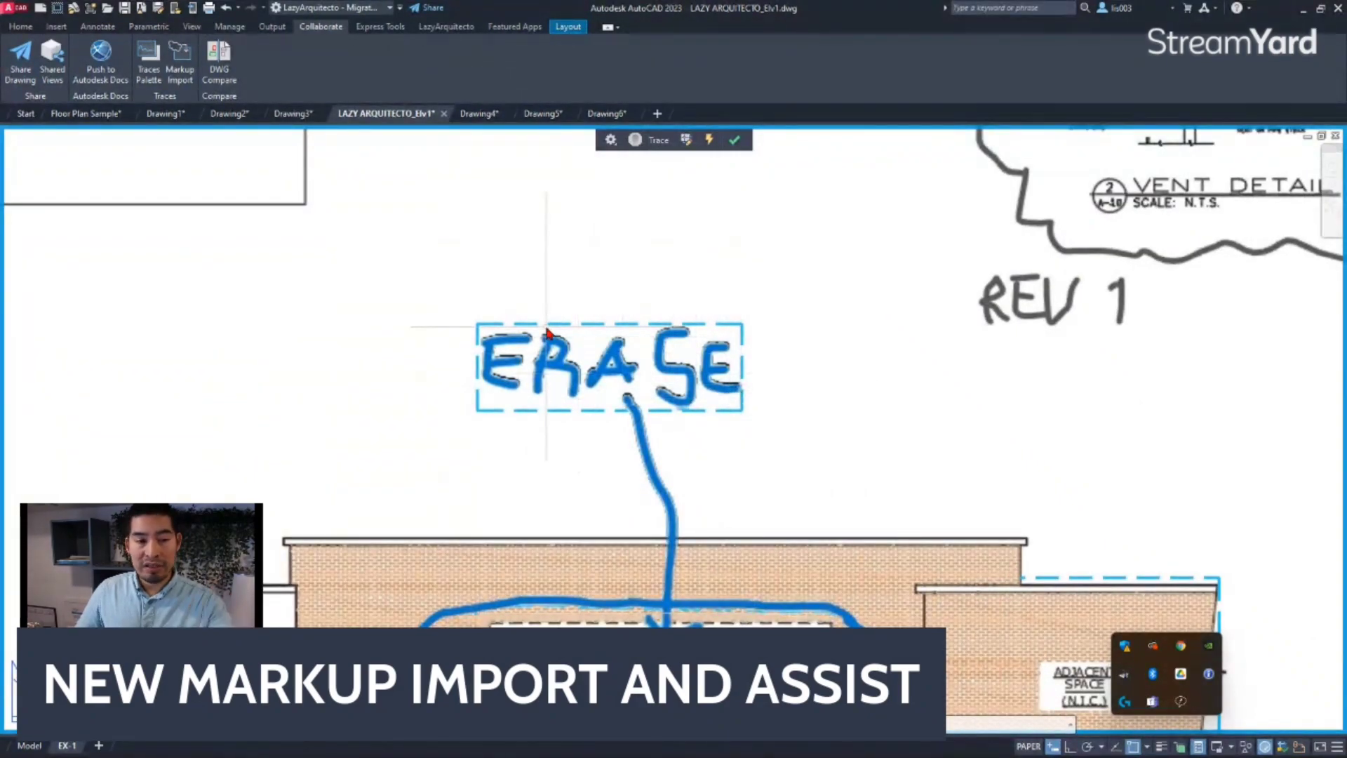
{"action": "scroll", "coordinate": [547, 333], "scroll_direction": "down", "scroll_amount": 3}
{"action": "scroll", "coordinate": [599, 470], "scroll_direction": "up", "scroll_amount": 3}
{"action": "mouse_move", "coordinate": [600, 469]}
{"action": "middle_mouse_down"}
{"action": "mouse_move", "coordinate": [656, 401]}
{"action": "mouse_move", "coordinate": [649, 451]}
{"action": "middle_mouse_up"}
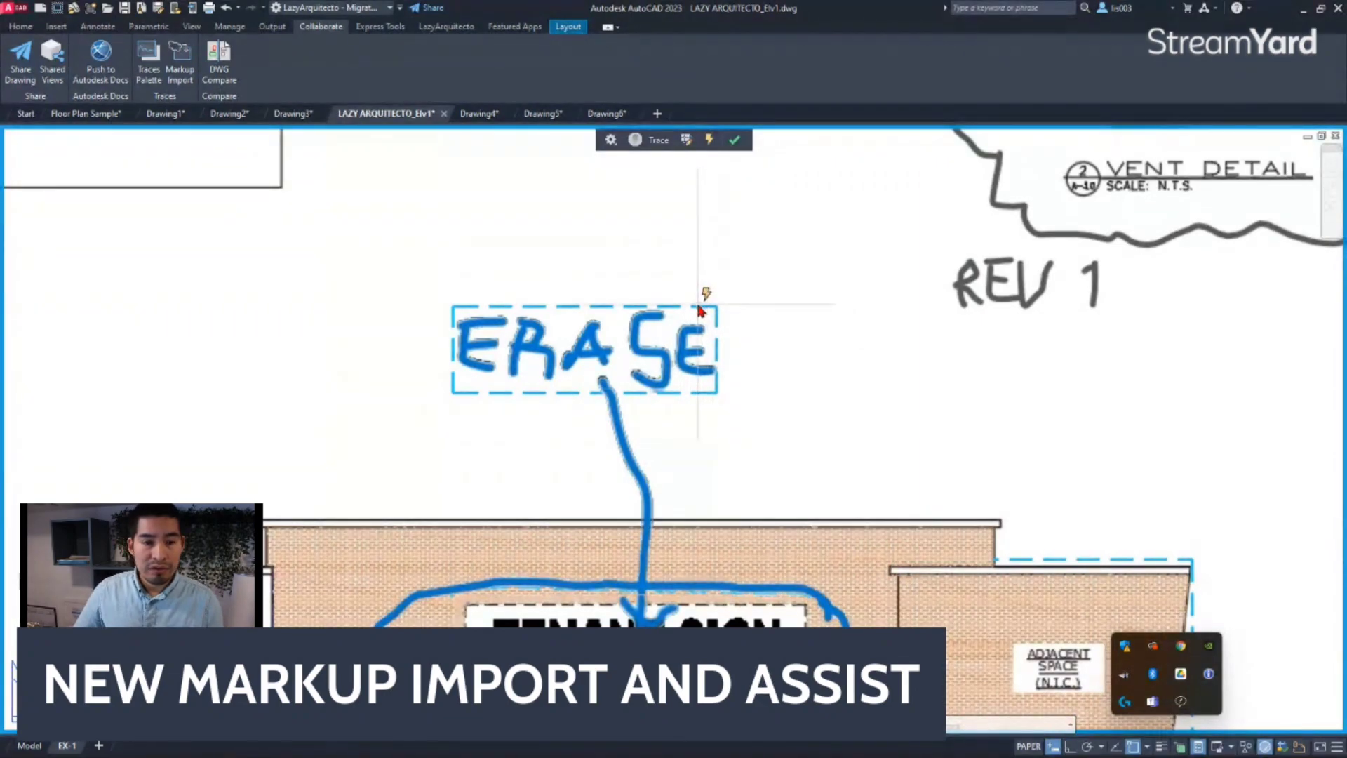
{"action": "mouse_move", "coordinate": [699, 310]}
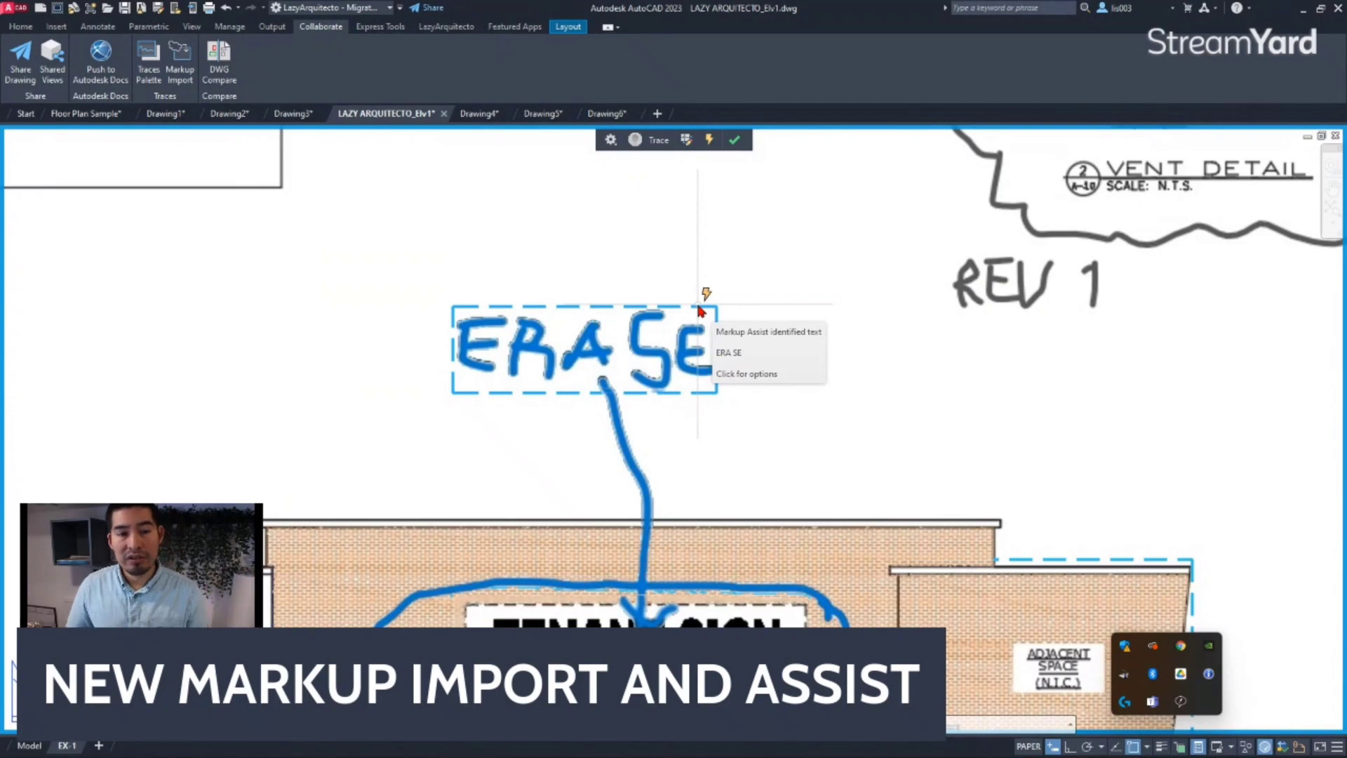
Try inserting the ERASE note as an MLeader, cancel it, and reopen its Markup Assist options.
{"action": "left_click", "coordinate": [699, 310]}
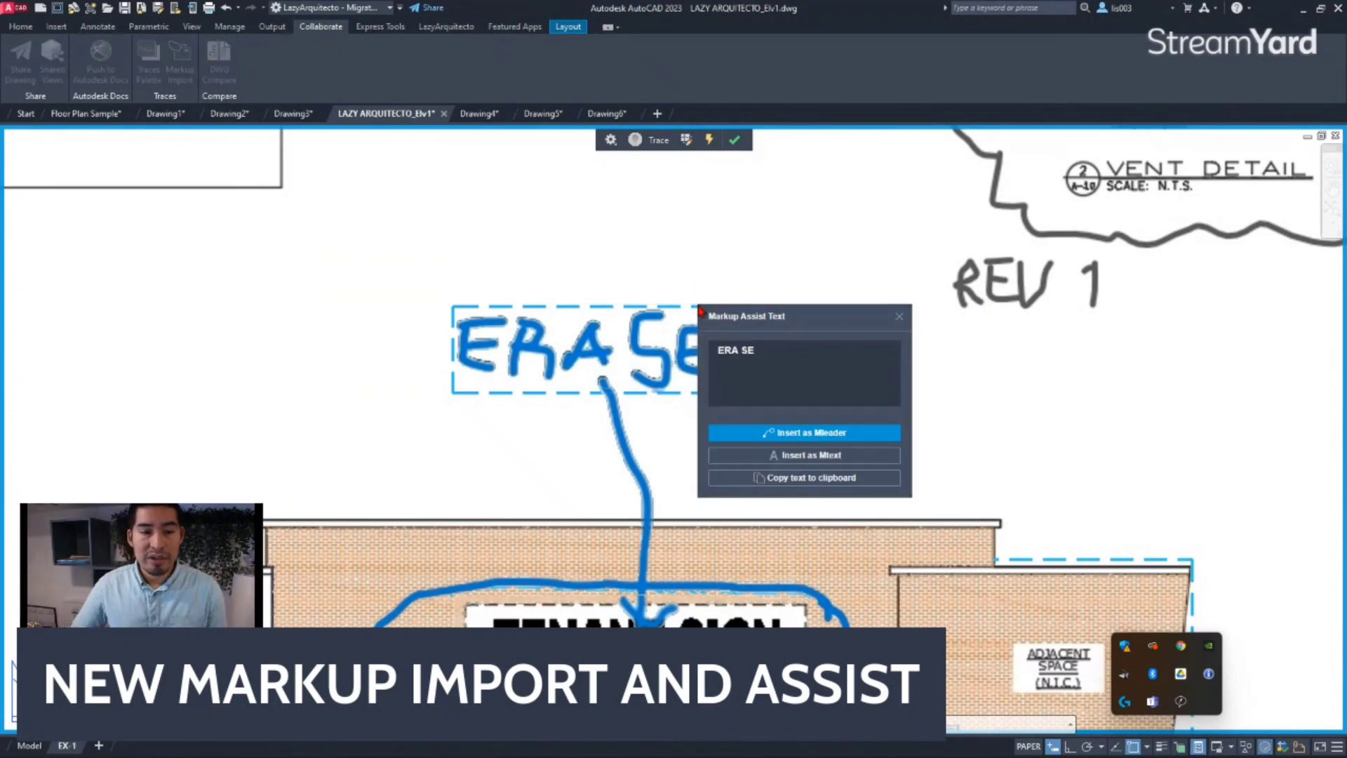
{"action": "left_click", "coordinate": [806, 433]}
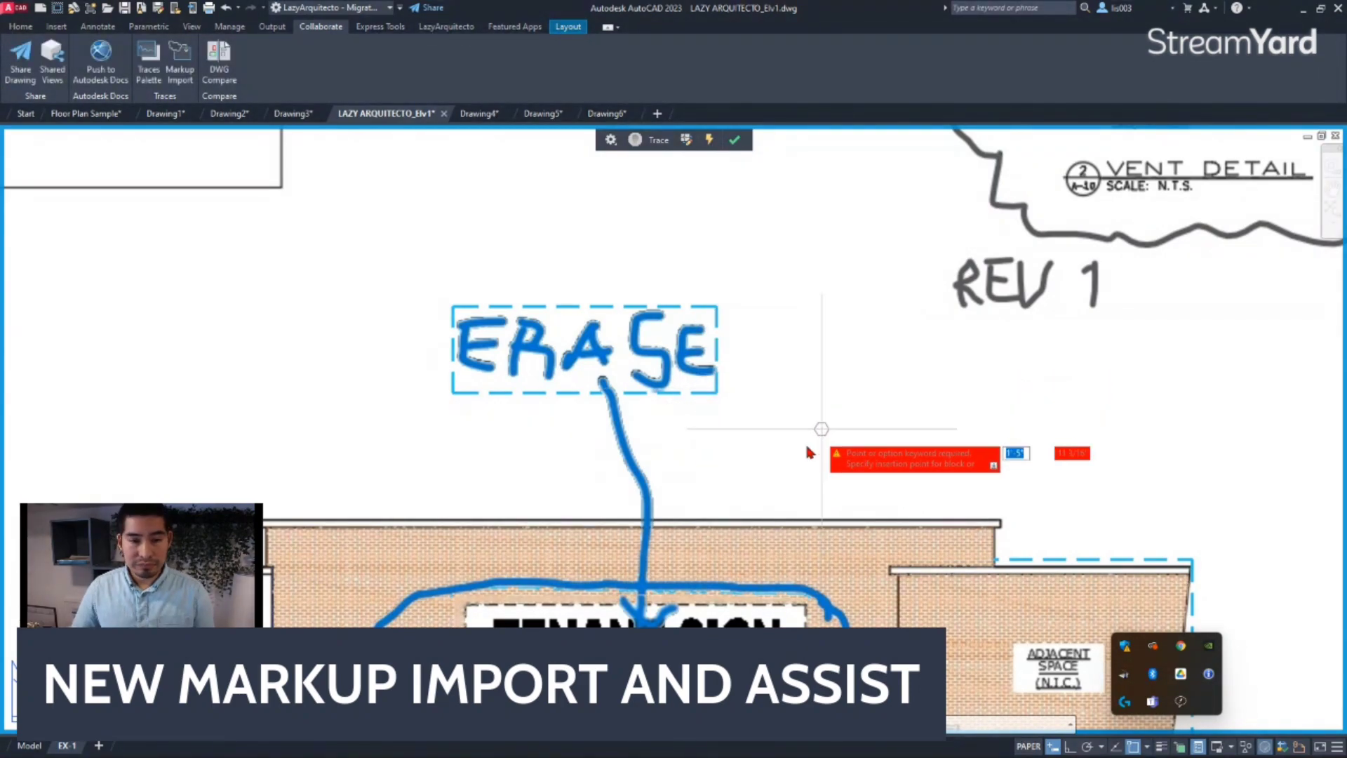
{"action": "left_click", "coordinate": [646, 593]}
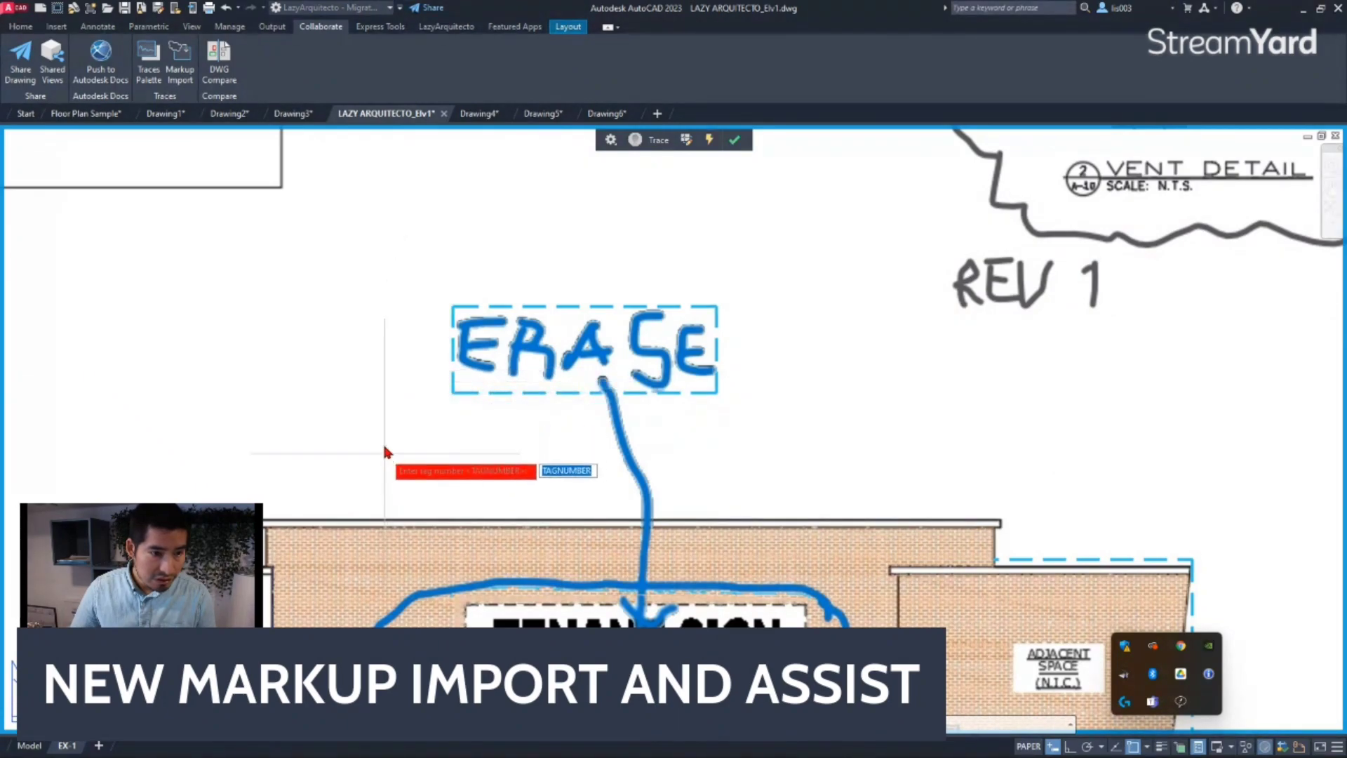
{"action": "key", "text": "Return"}
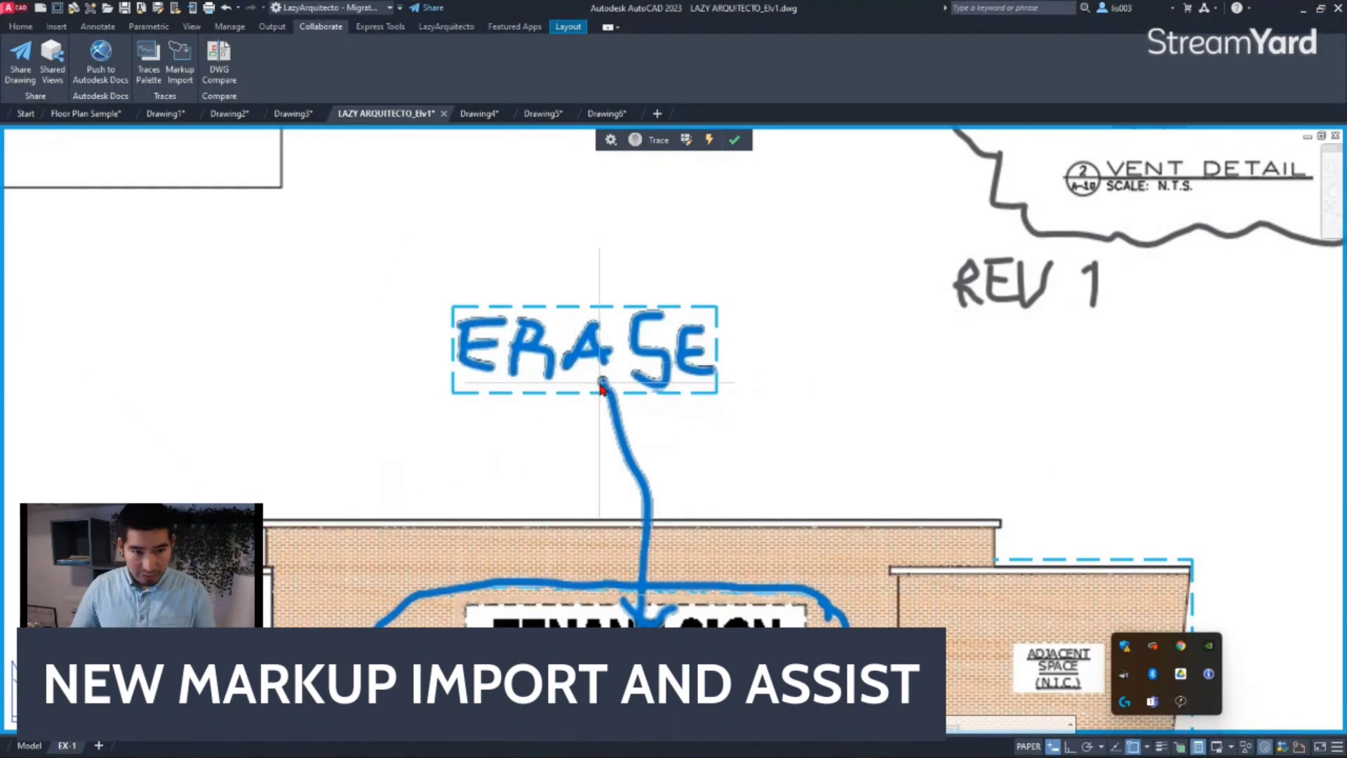
{"action": "right_click", "coordinate": [669, 310]}
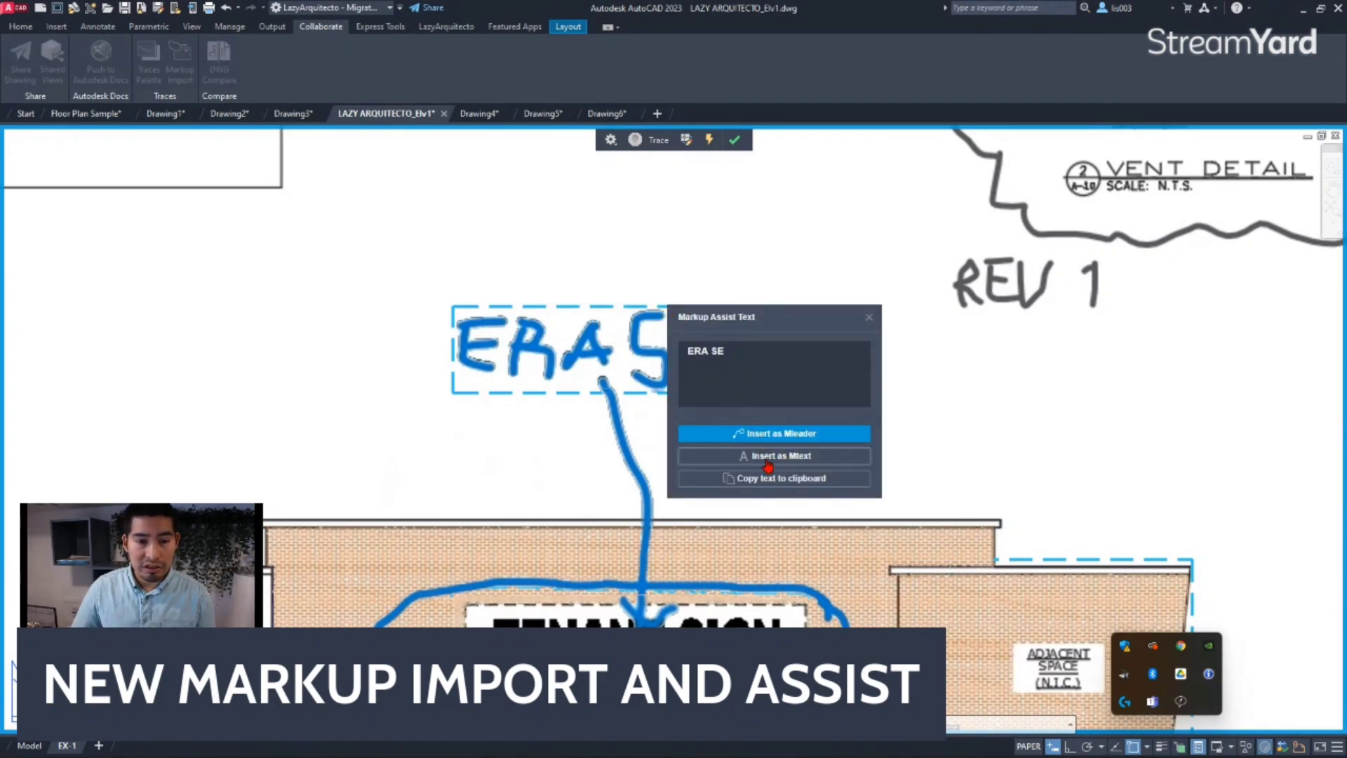
Insert the recognized 'ERA SE' text as MText right beside the handwritten ERASE note.
{"action": "left_click", "coordinate": [768, 456]}
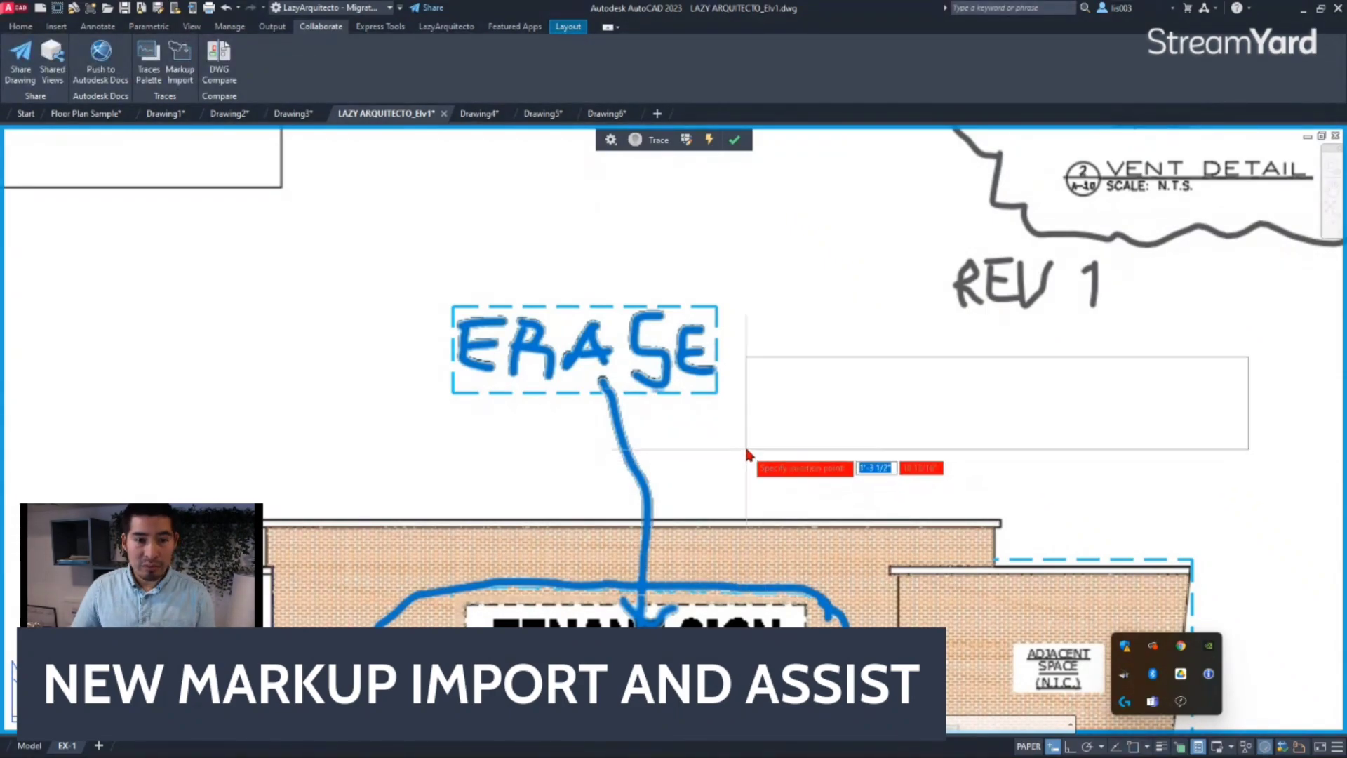
{"action": "left_click", "coordinate": [746, 449]}
{"action": "scroll", "coordinate": [715, 451], "scroll_direction": "down", "scroll_amount": 3}
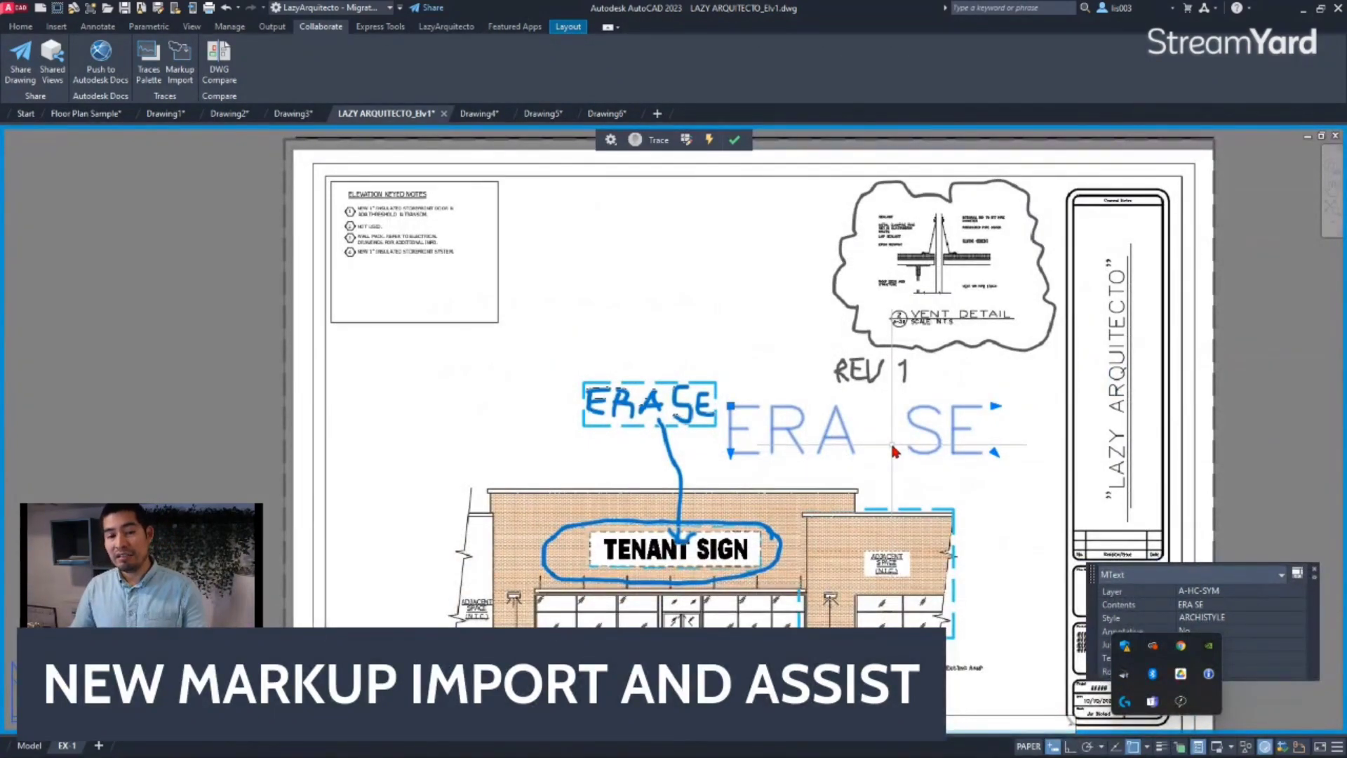
{"action": "scroll", "coordinate": [890, 441], "scroll_direction": "down", "scroll_amount": 3}
{"action": "scroll", "coordinate": [869, 454], "scroll_direction": "up", "scroll_amount": 3}
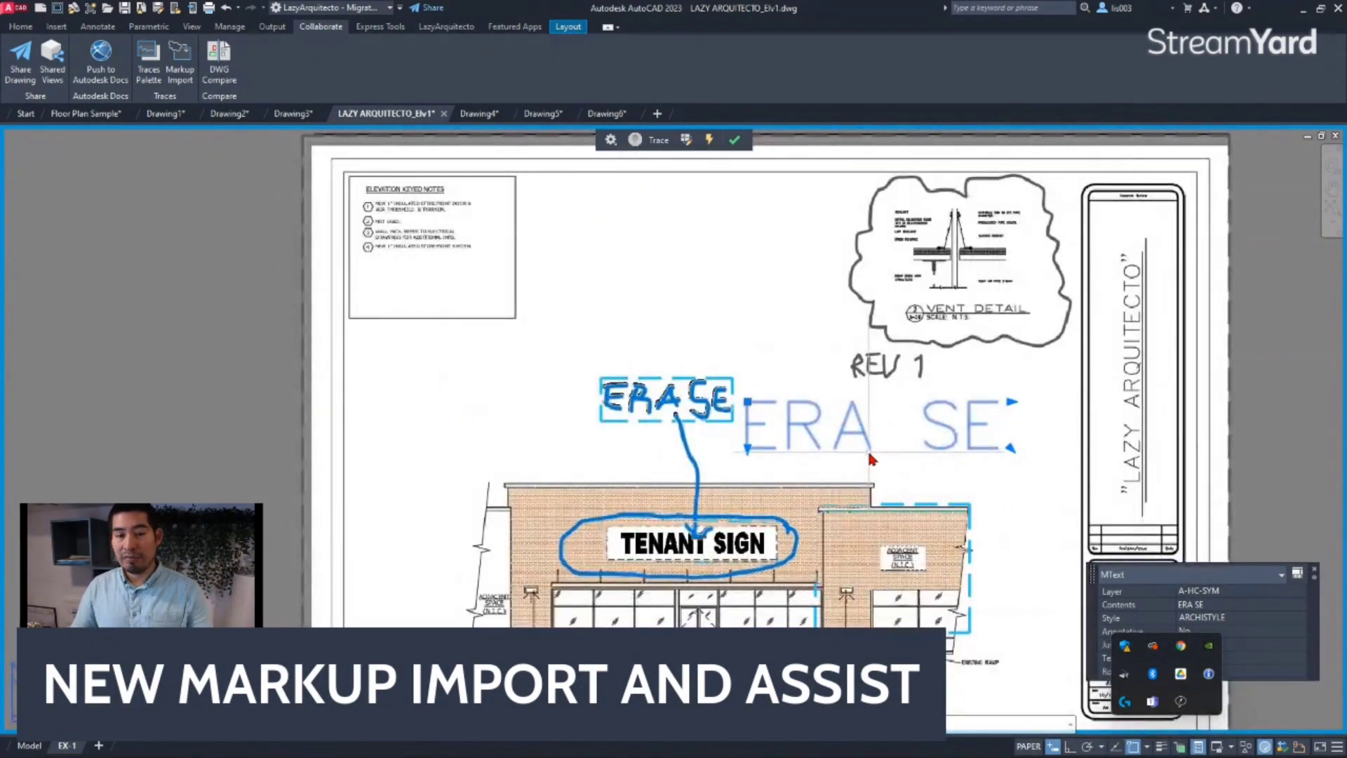
{"action": "scroll", "coordinate": [741, 613], "scroll_direction": "up", "scroll_amount": 4}
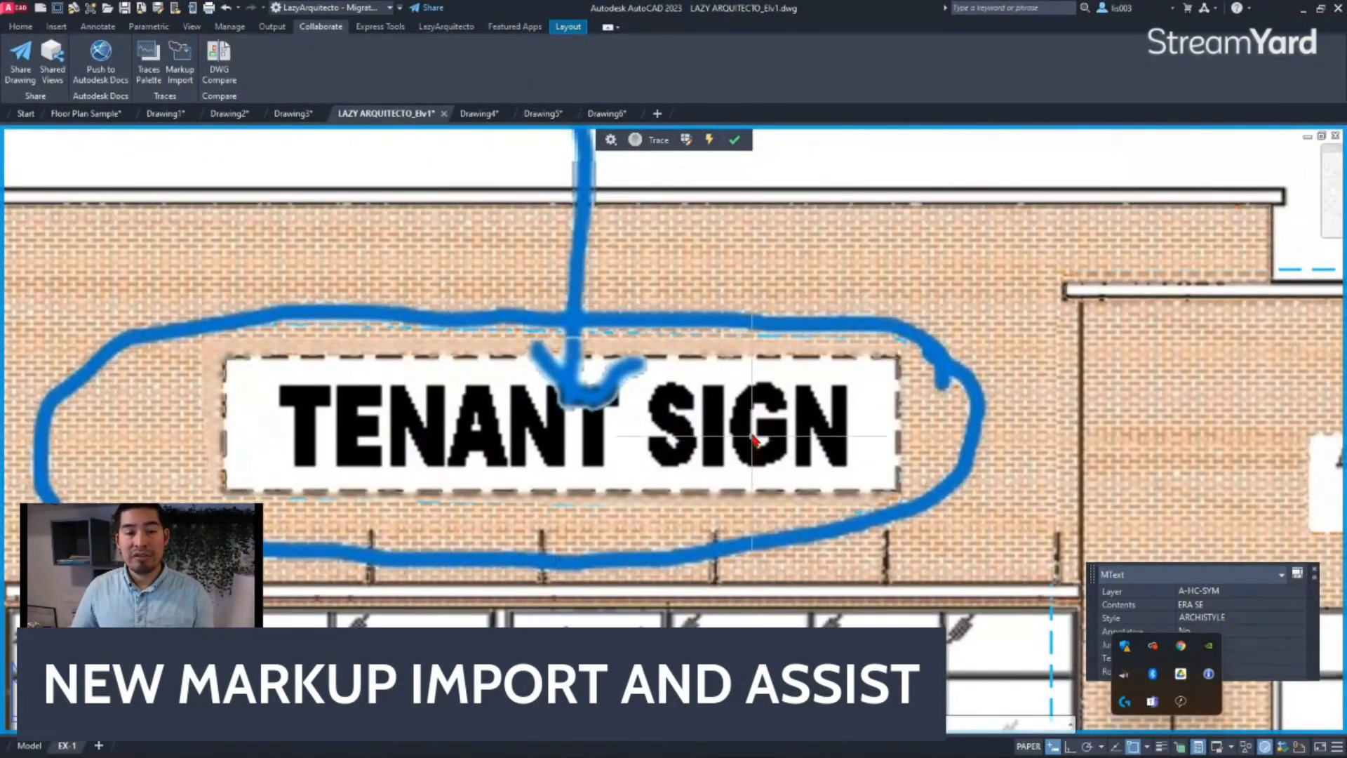
{"action": "left_click", "coordinate": [771, 341]}
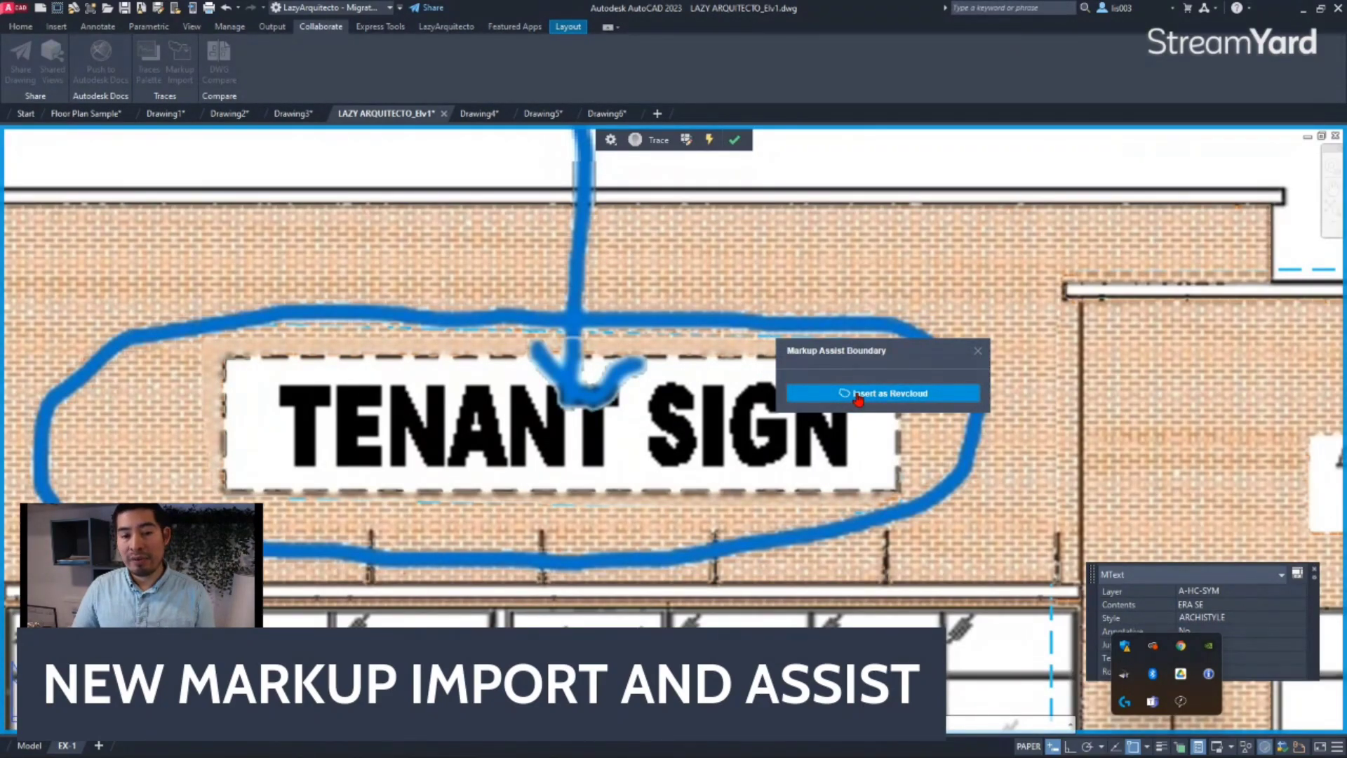
Convert the circle markup around TENANT SIGN into a revcloud and zoom out to the sheet.
{"action": "left_click", "coordinate": [858, 395]}
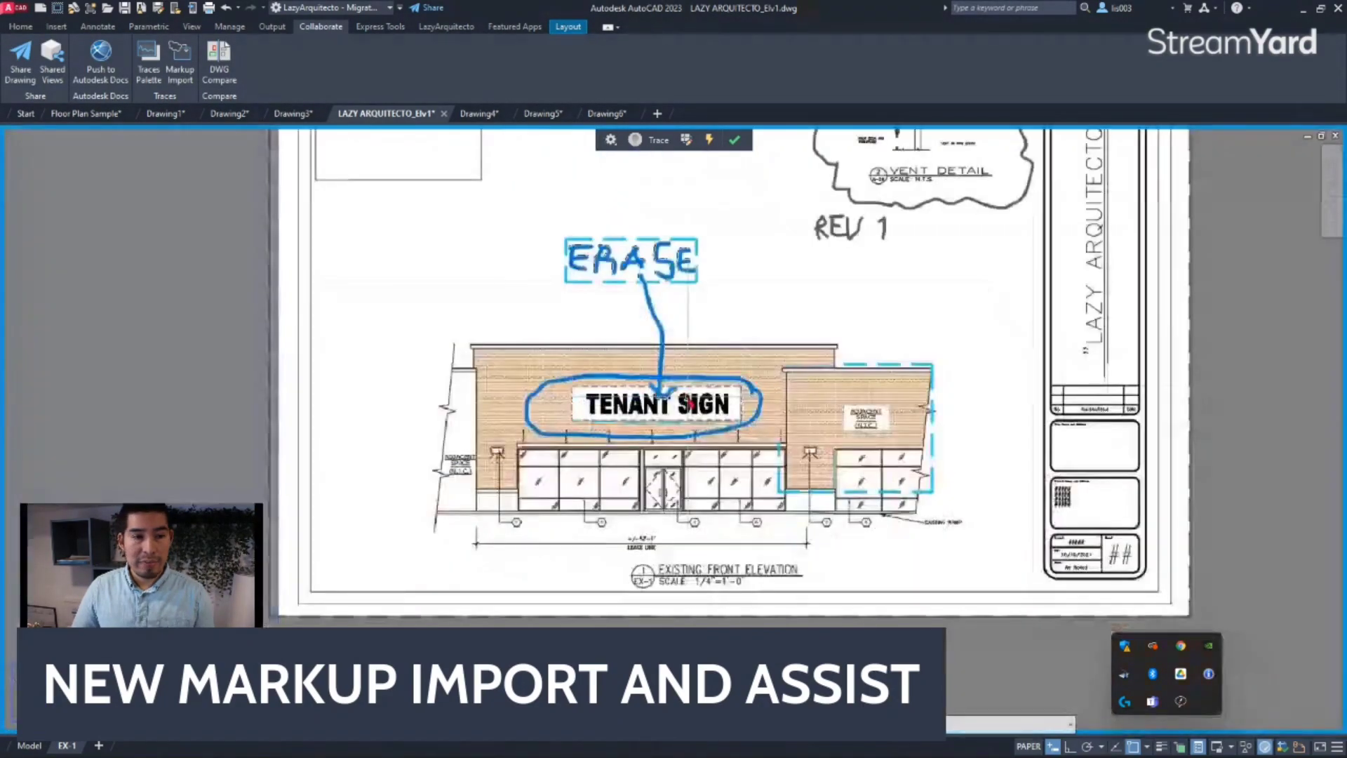
{"action": "scroll", "coordinate": [691, 403], "scroll_direction": "down", "scroll_amount": 3}
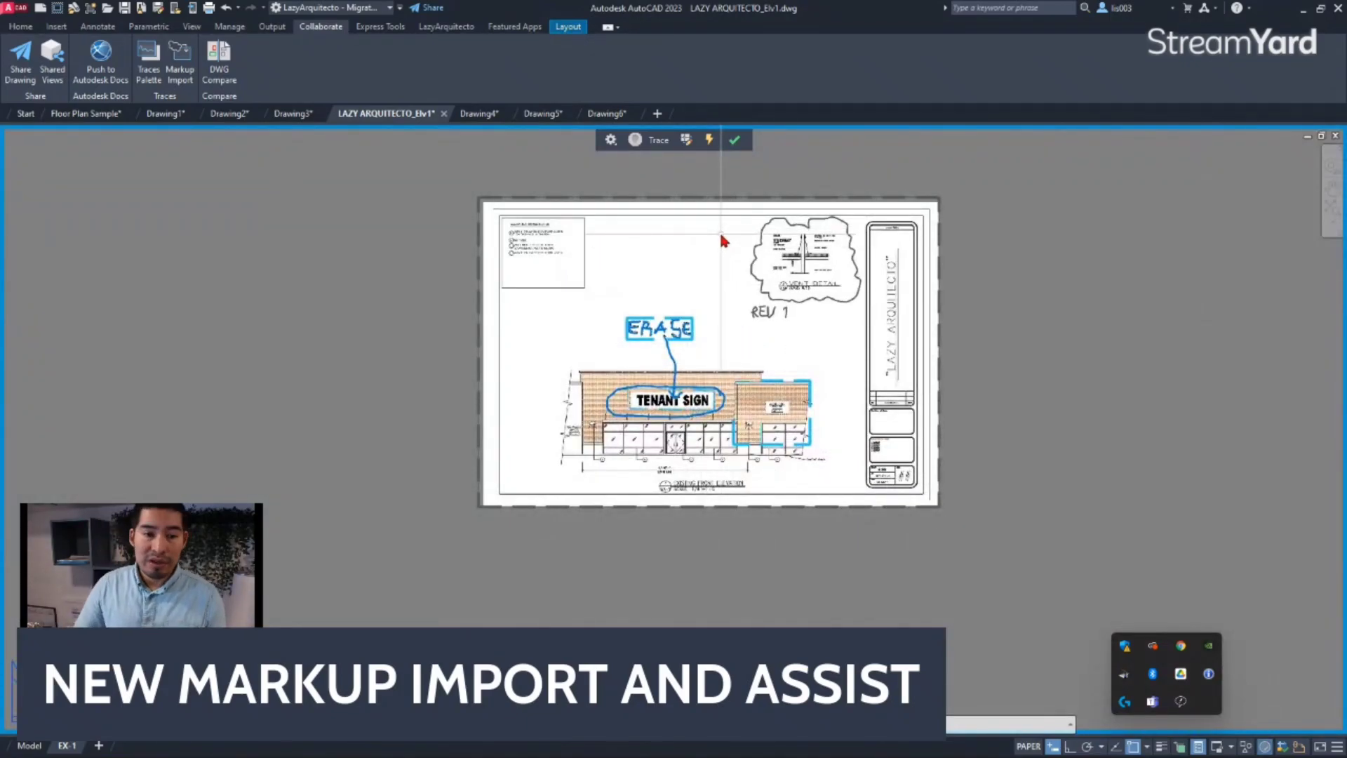
{"action": "scroll", "coordinate": [723, 240], "scroll_direction": "up", "scroll_amount": 2}
{"action": "middle_click_drag", "start_coordinate": [722, 255], "coordinate": [725, 277]}
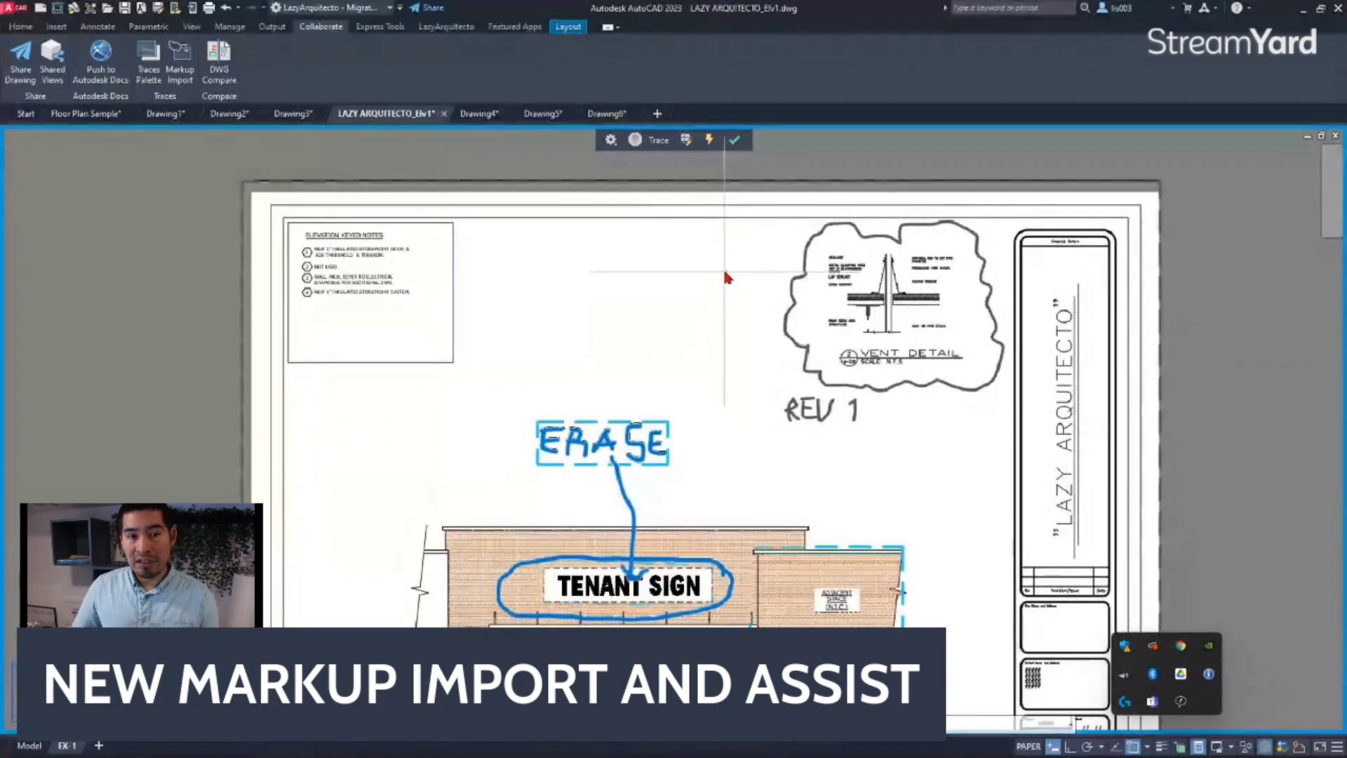
{"action": "left_click", "coordinate": [734, 140]}
Zoom in and select the new revision cloud around TENANT SIGN to check its properties.
{"action": "scroll", "coordinate": [689, 515], "scroll_direction": "up", "scroll_amount": 5}
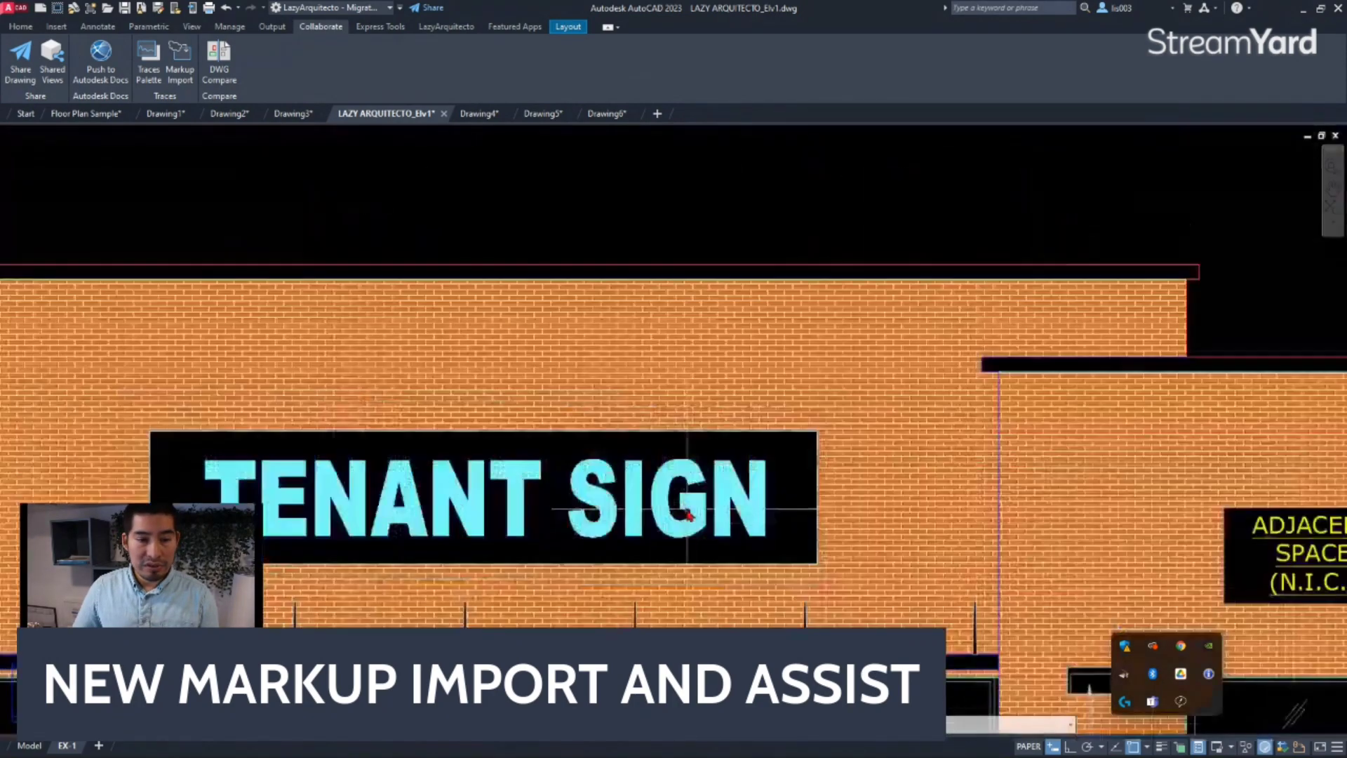
{"action": "left_click", "coordinate": [698, 409]}
{"action": "scroll", "coordinate": [714, 484], "scroll_direction": "down", "scroll_amount": 4}
{"action": "scroll", "coordinate": [710, 505], "scroll_direction": "up", "scroll_amount": 4}
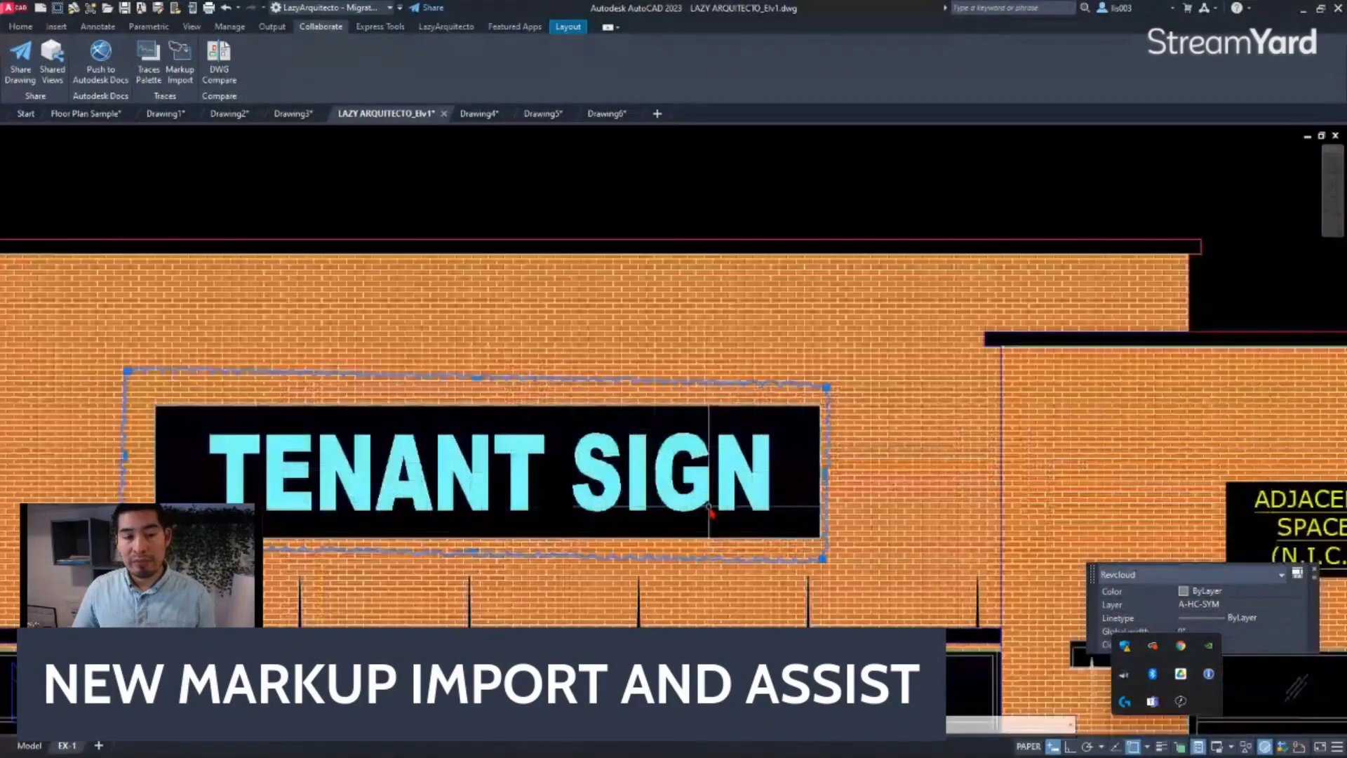